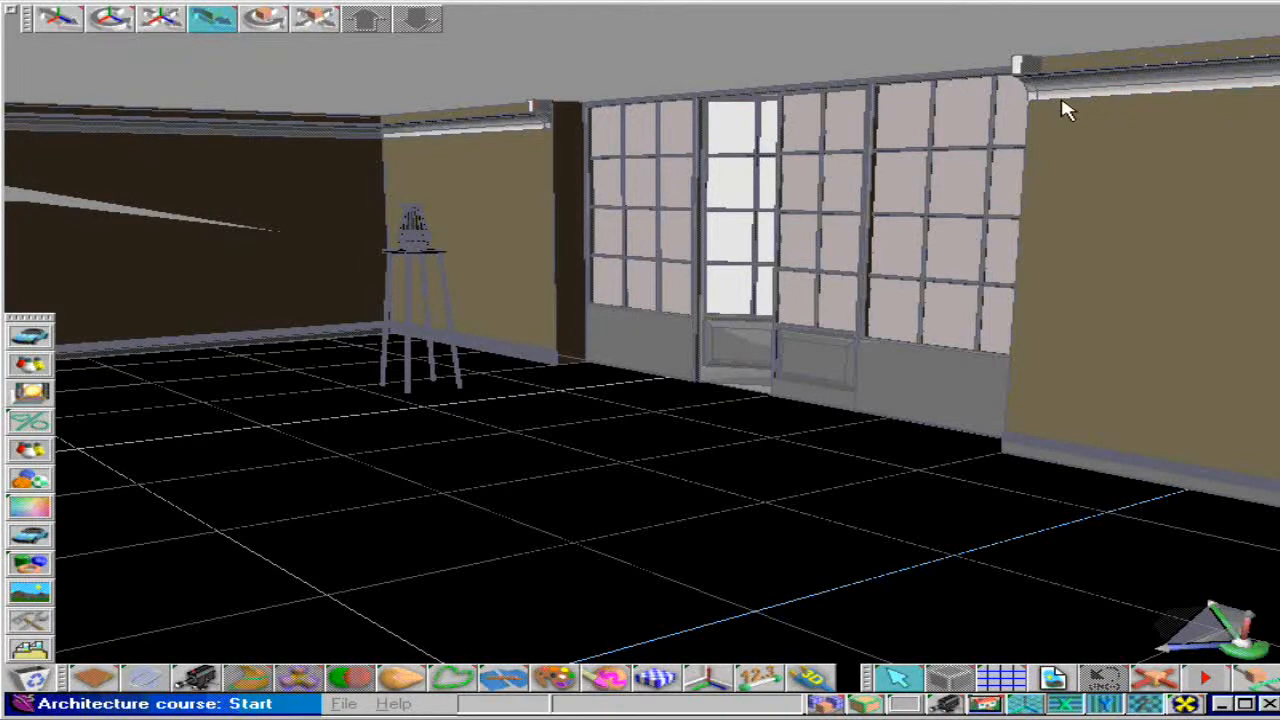
- Sweep the top face of the wall section behind the vase stand and lower the new section to just above the crown moulding
{"action": "left_click", "coordinate": [491, 180]}
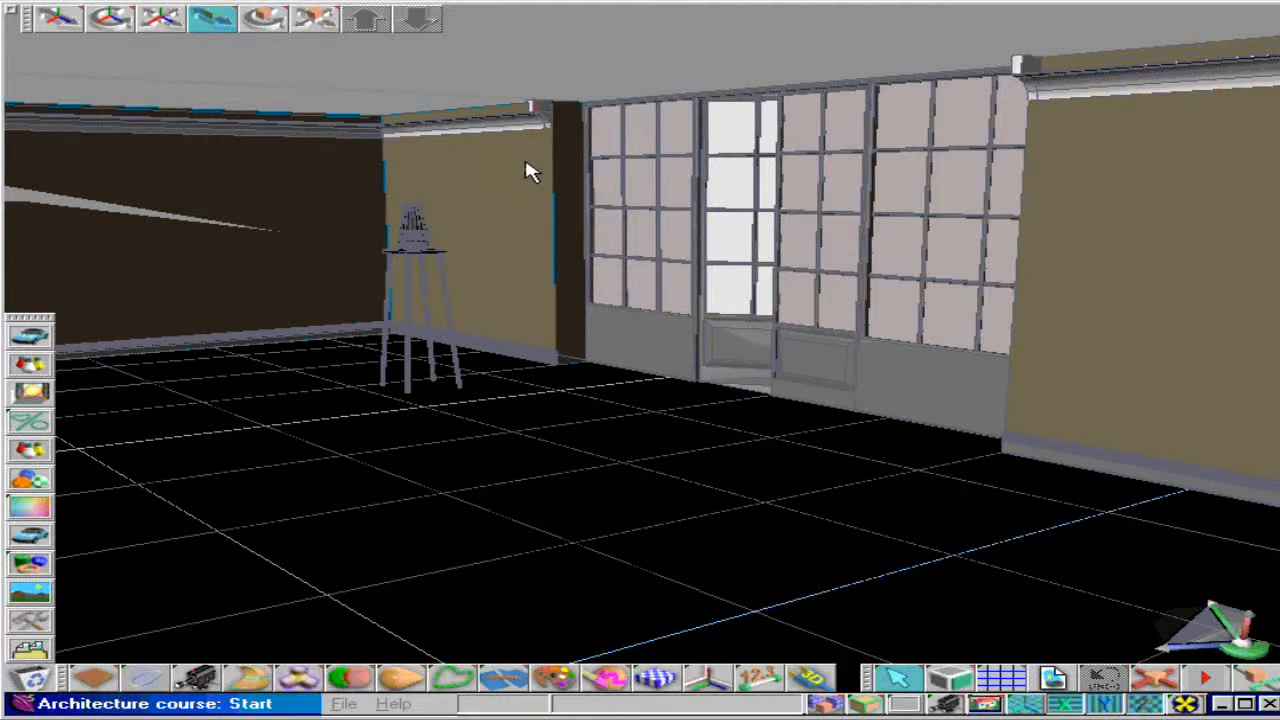
{"action": "left_click", "coordinate": [291, 180]}
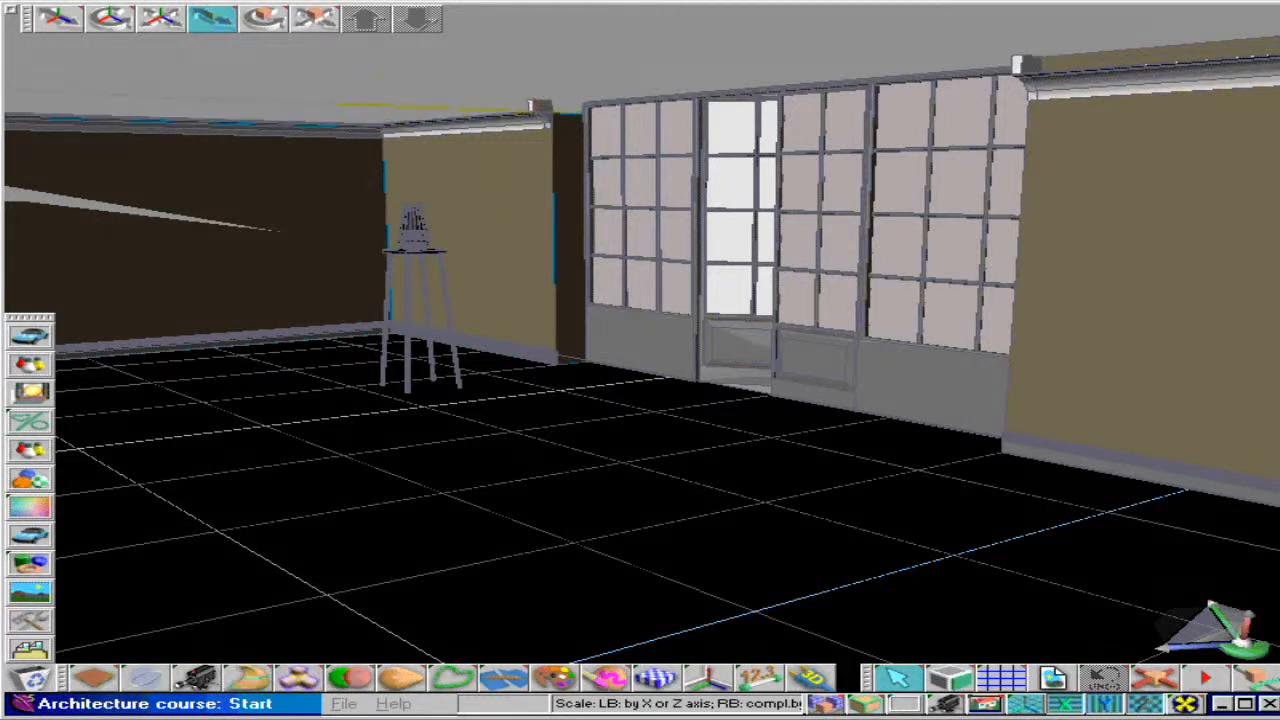
{"action": "left_click", "coordinate": [948, 678]}
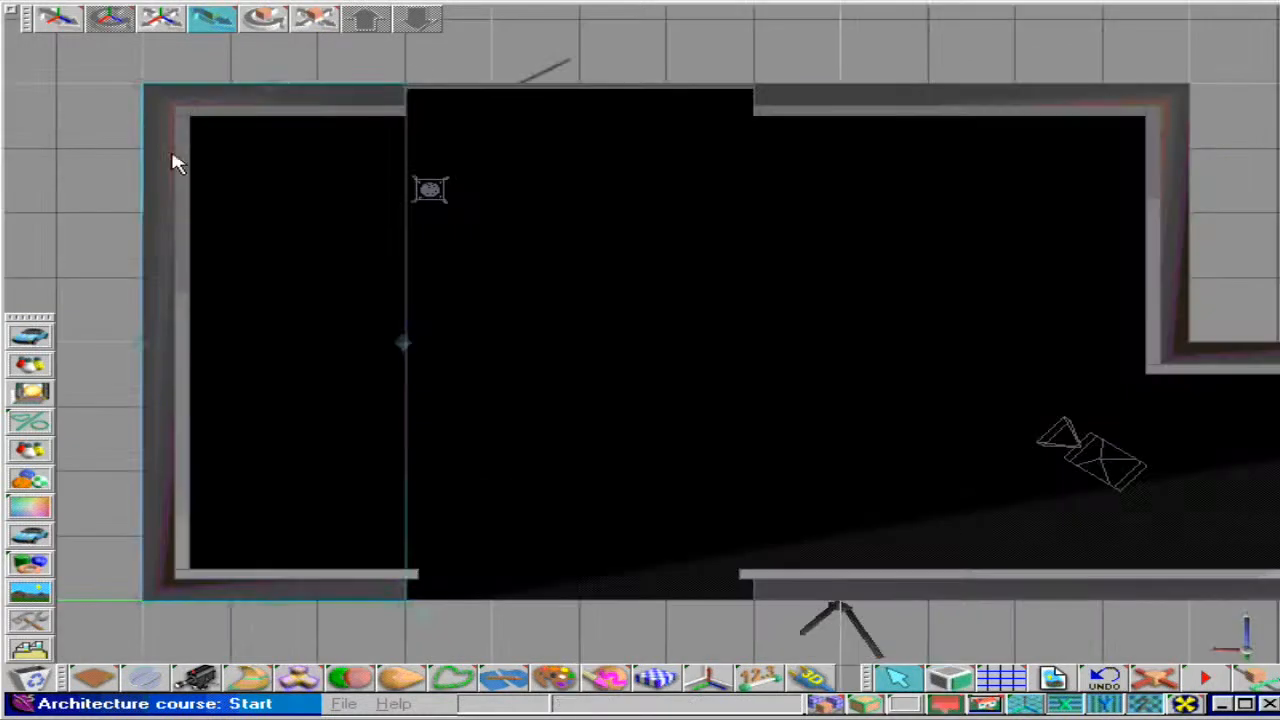
{"action": "left_click", "coordinate": [133, 113]}
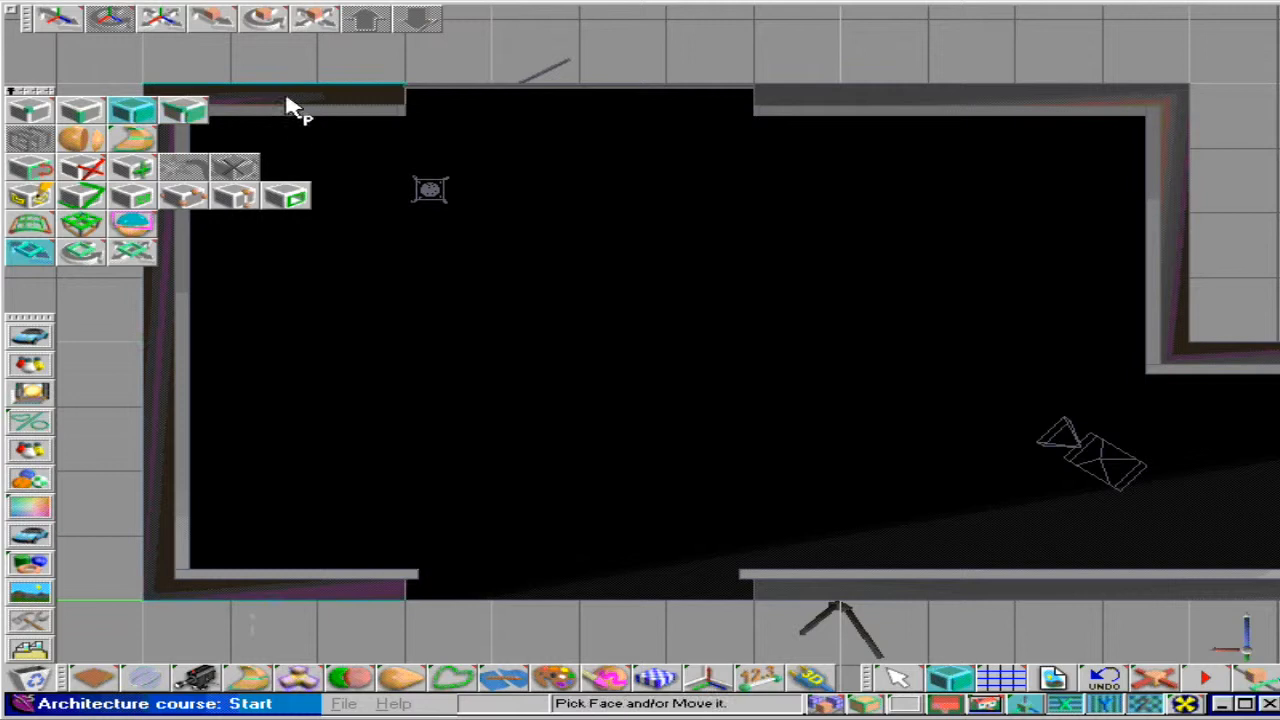
{"action": "left_click", "coordinate": [286, 106]}
{"action": "left_click_drag", "start_coordinate": [945, 705], "coordinate": [943, 664]}
{"action": "left_click", "coordinate": [137, 137]}
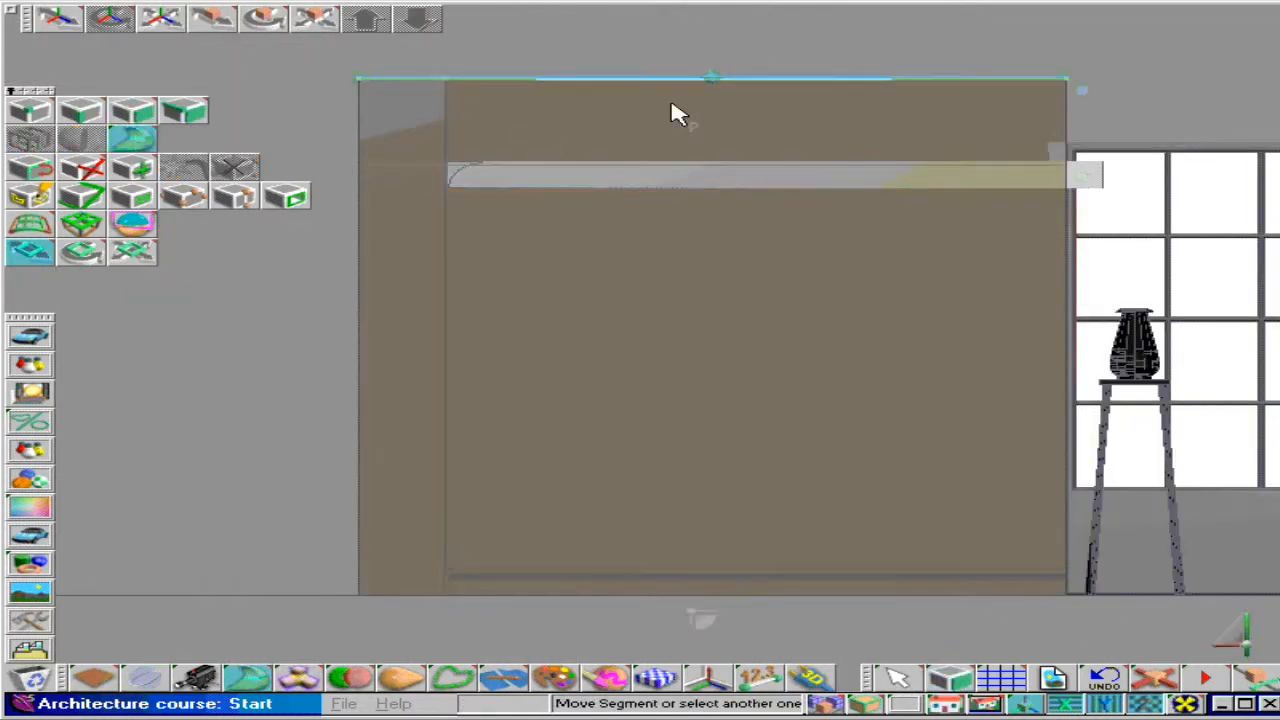
{"action": "left_click_drag", "start_coordinate": [683, 78], "coordinate": [683, 143]}
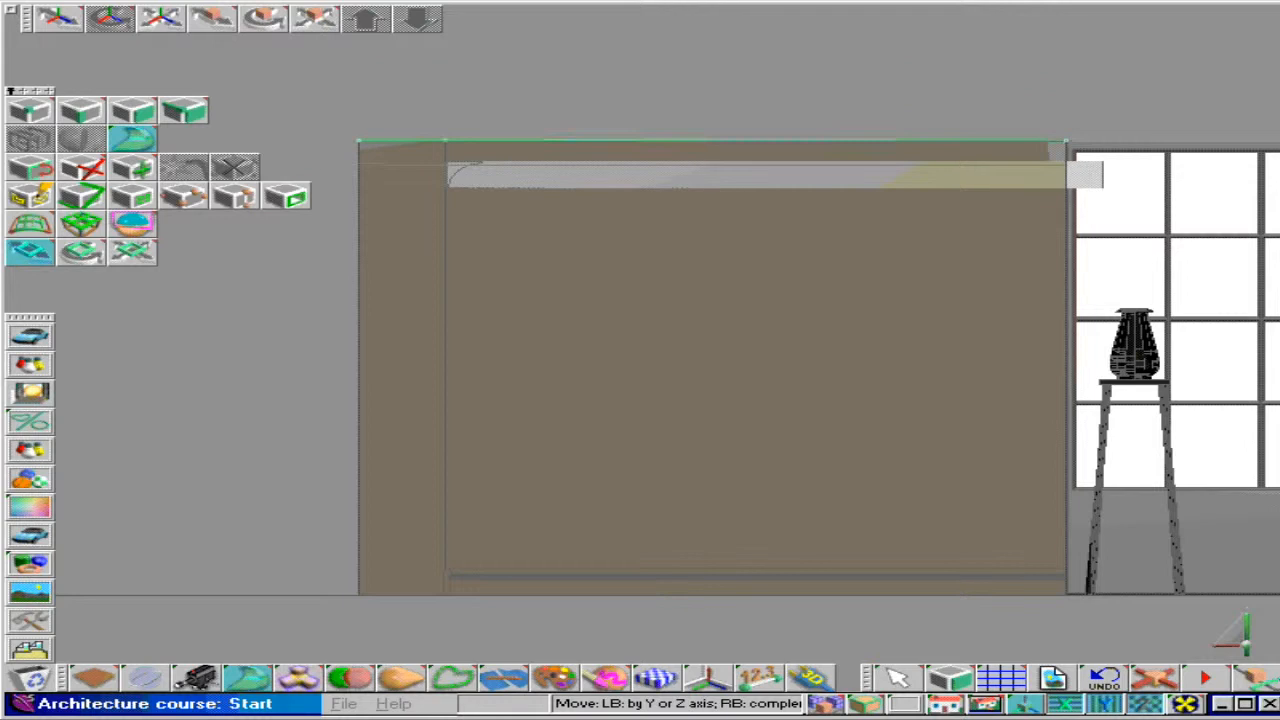
{"action": "left_click", "coordinate": [903, 681]}
- Sweep the top face of the wall on the other side of the windows and lower the new section close to the crown moulding
{"action": "left_click_drag", "start_coordinate": [948, 706], "coordinate": [954, 682]}
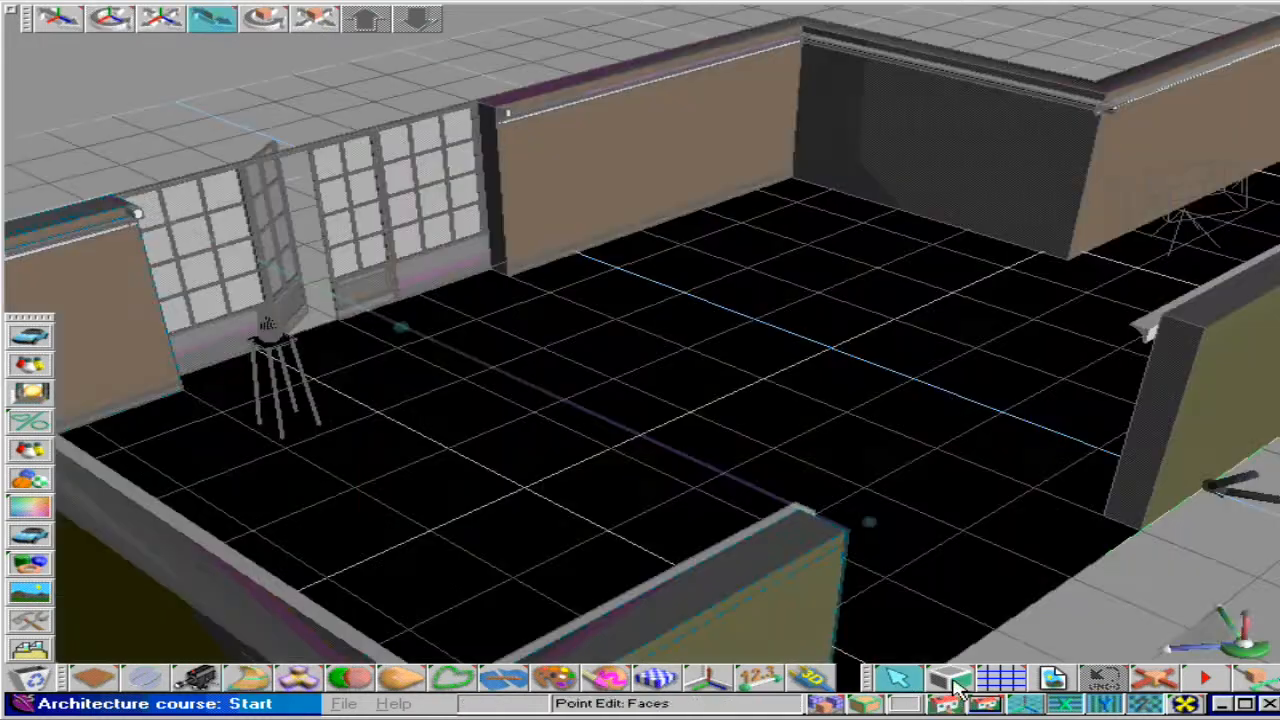
{"action": "left_click", "coordinate": [566, 176]}
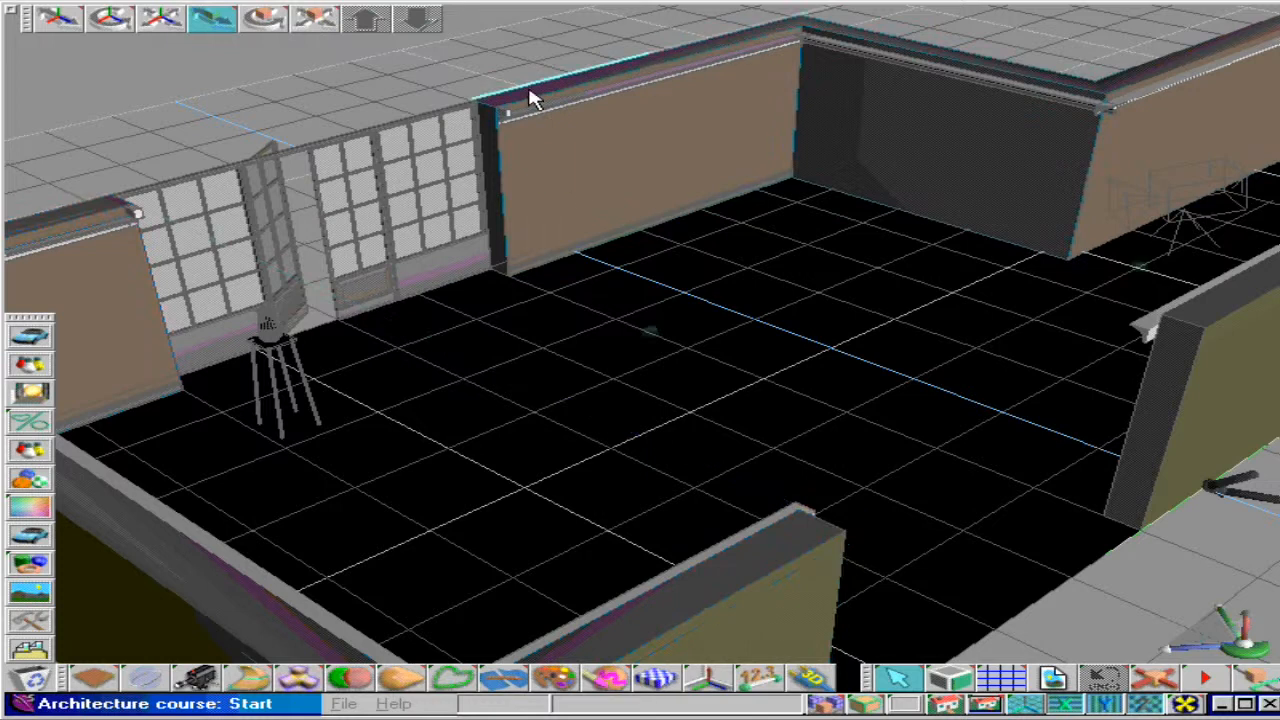
{"action": "left_click_drag", "start_coordinate": [598, 65], "coordinate": [600, 69]}
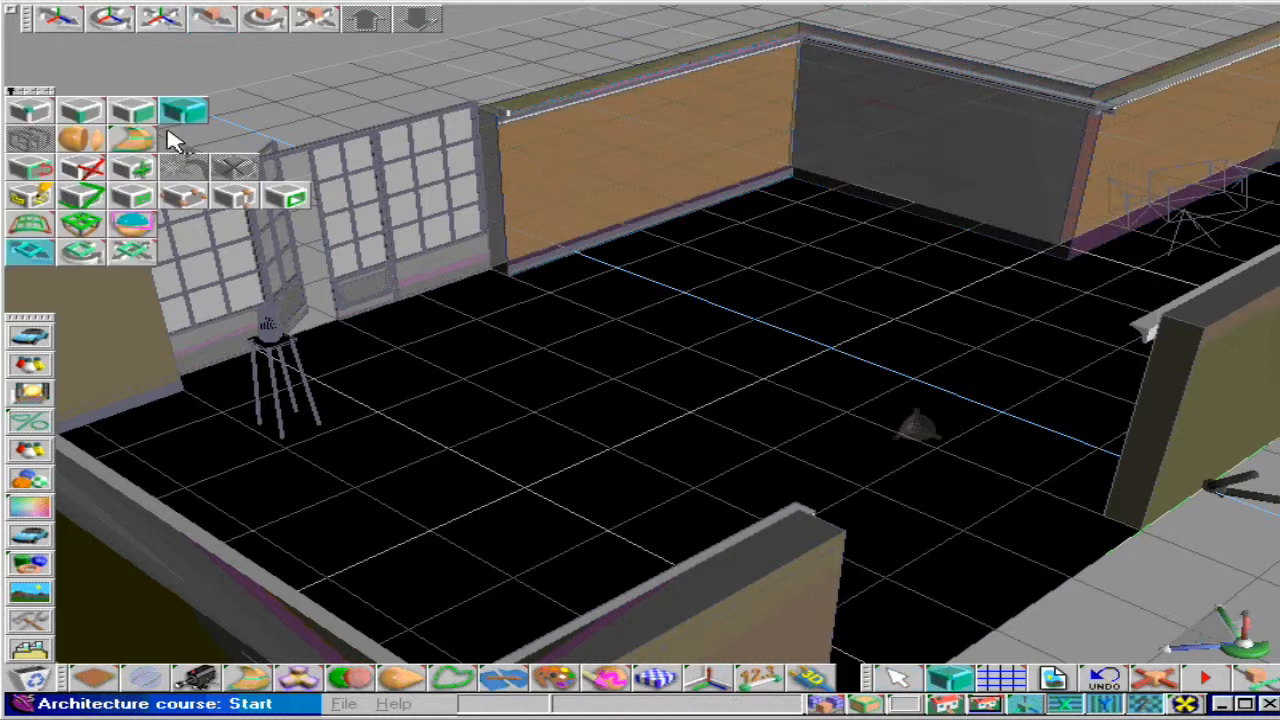
{"action": "left_click", "coordinate": [148, 112]}
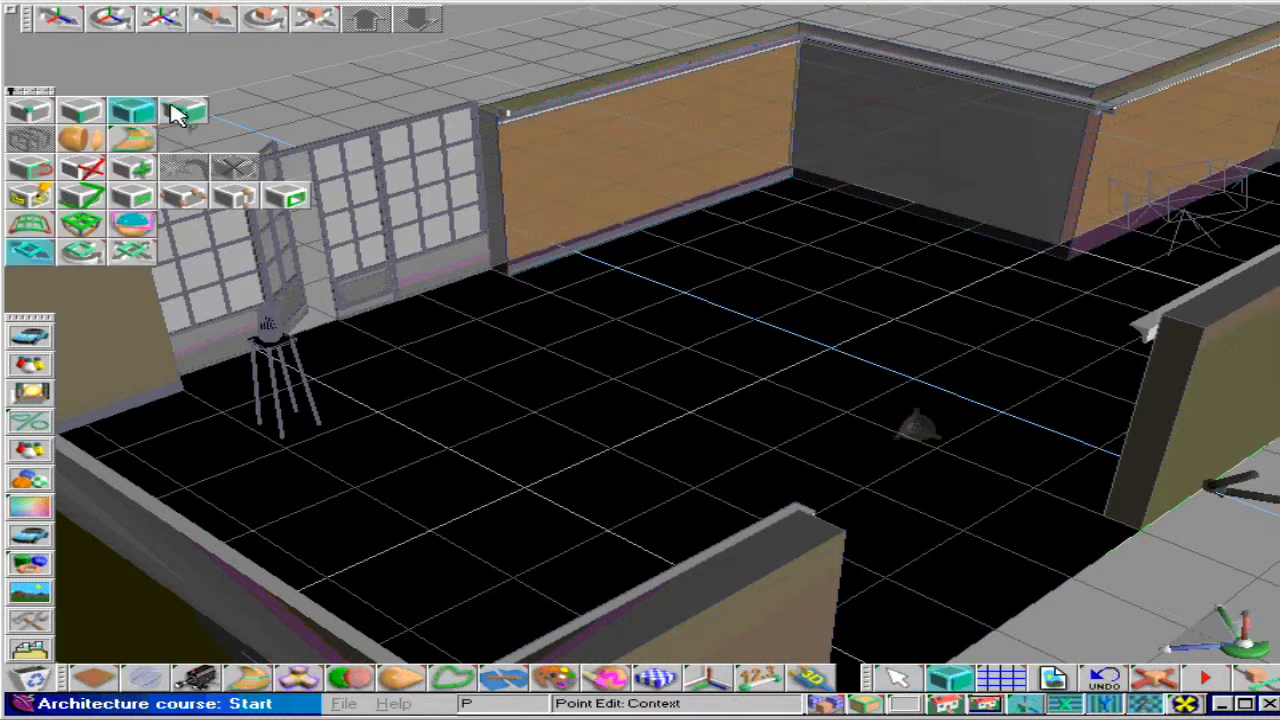
{"action": "left_click", "coordinate": [551, 91]}
{"action": "left_click", "coordinate": [133, 138]}
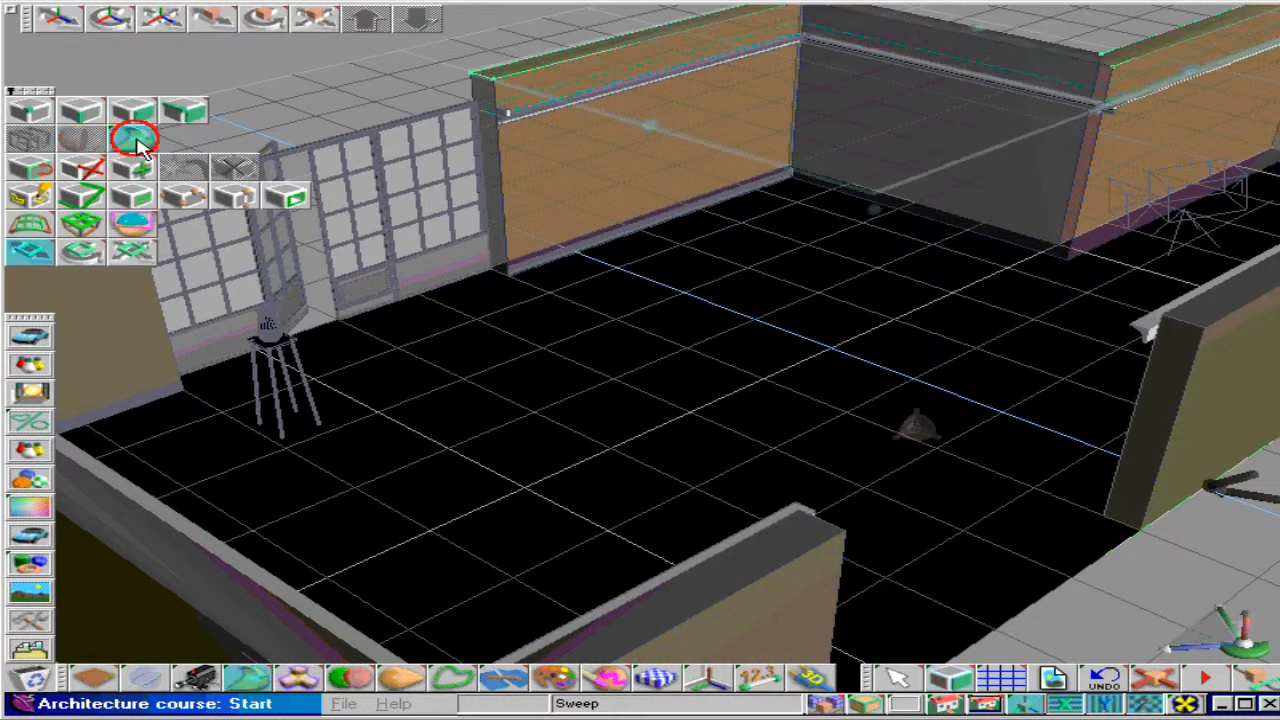
{"action": "left_click", "coordinate": [522, 90]}
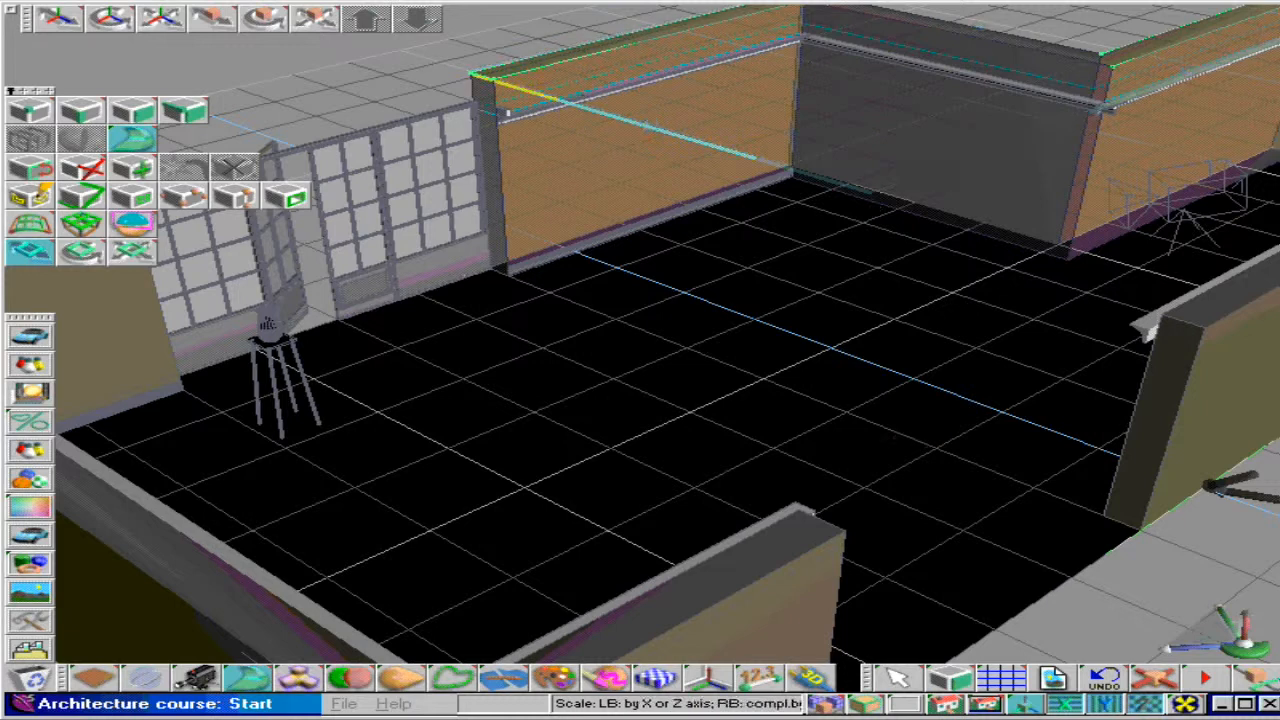
{"action": "left_click_drag", "start_coordinate": [636, 111], "coordinate": [636, 141]}
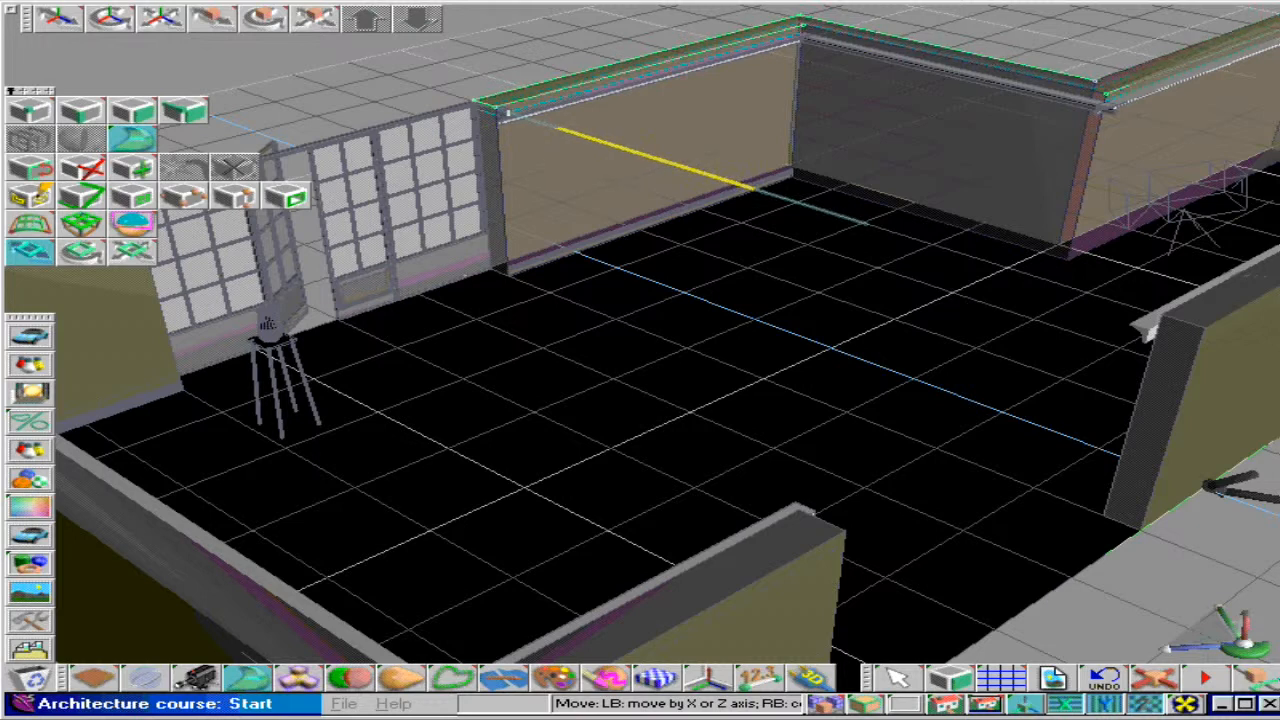
{"action": "left_click", "coordinate": [897, 678]}
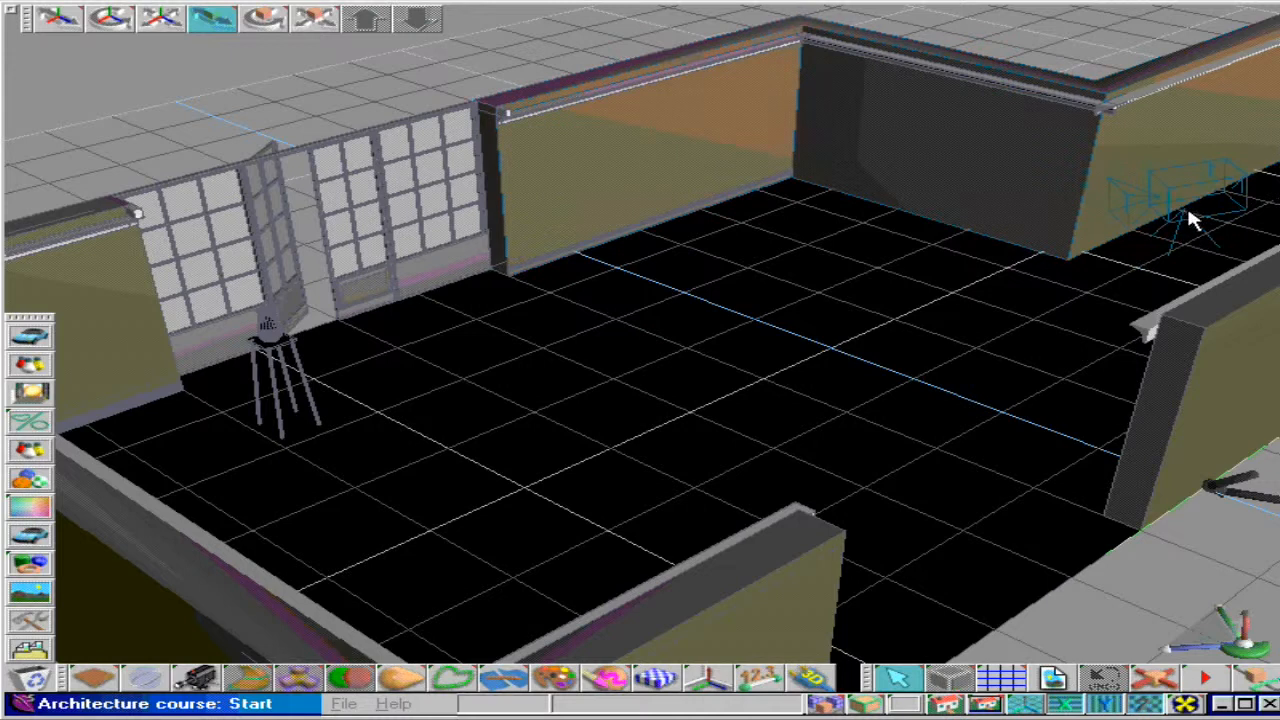
- Show the room through the camera in wireframe and load the Basic light set from the light library
{"action": "left_click_drag", "start_coordinate": [945, 678], "coordinate": [948, 536]}
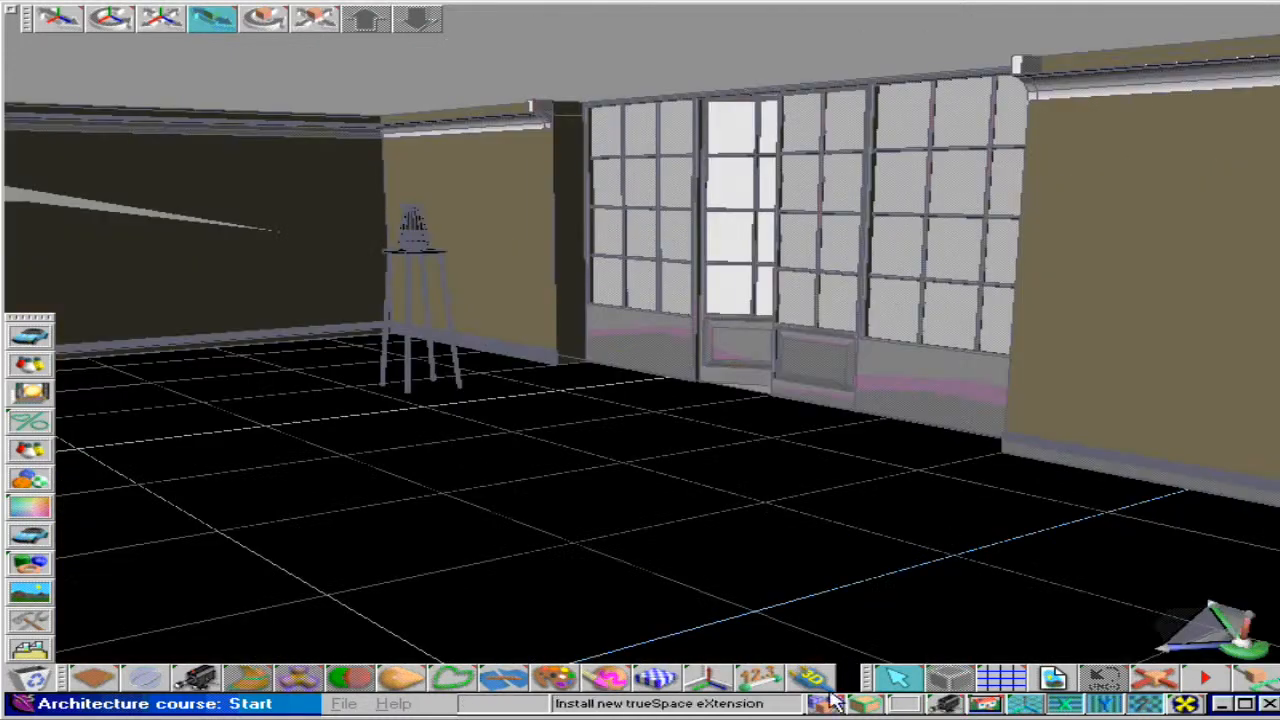
{"action": "left_click_drag", "start_coordinate": [868, 706], "coordinate": [852, 580]}
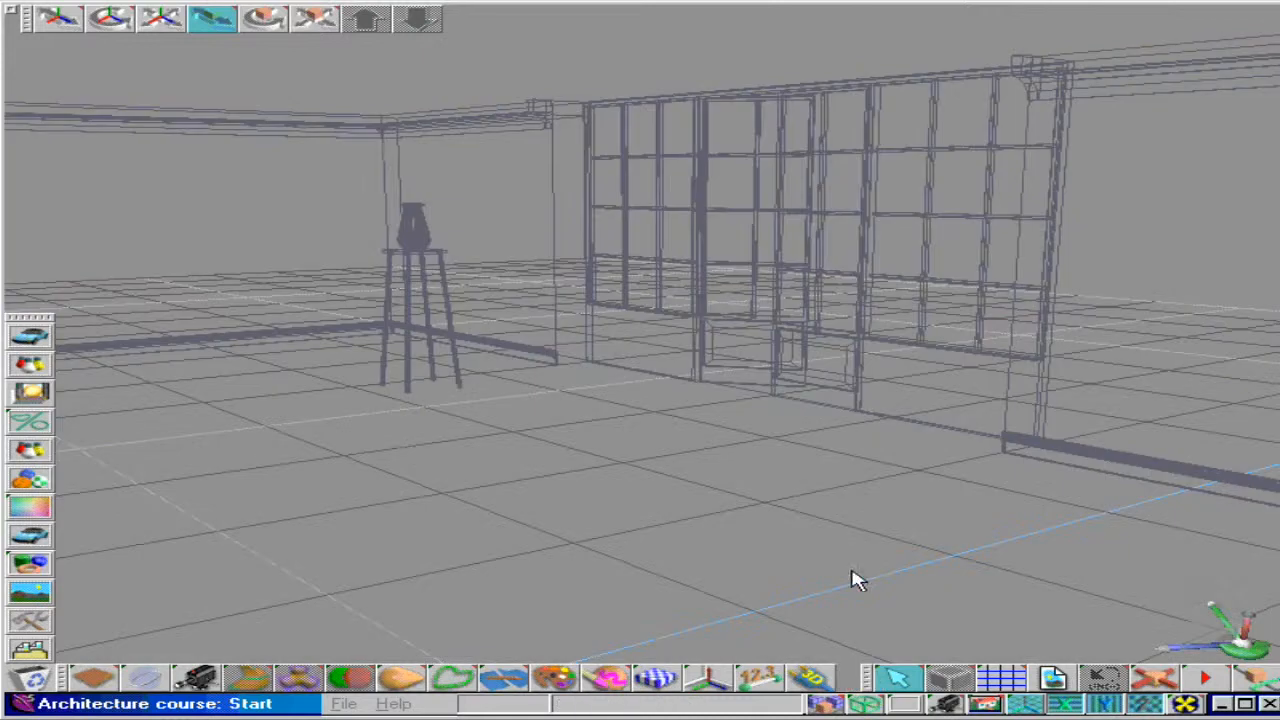
{"action": "left_click", "coordinate": [28, 452]}
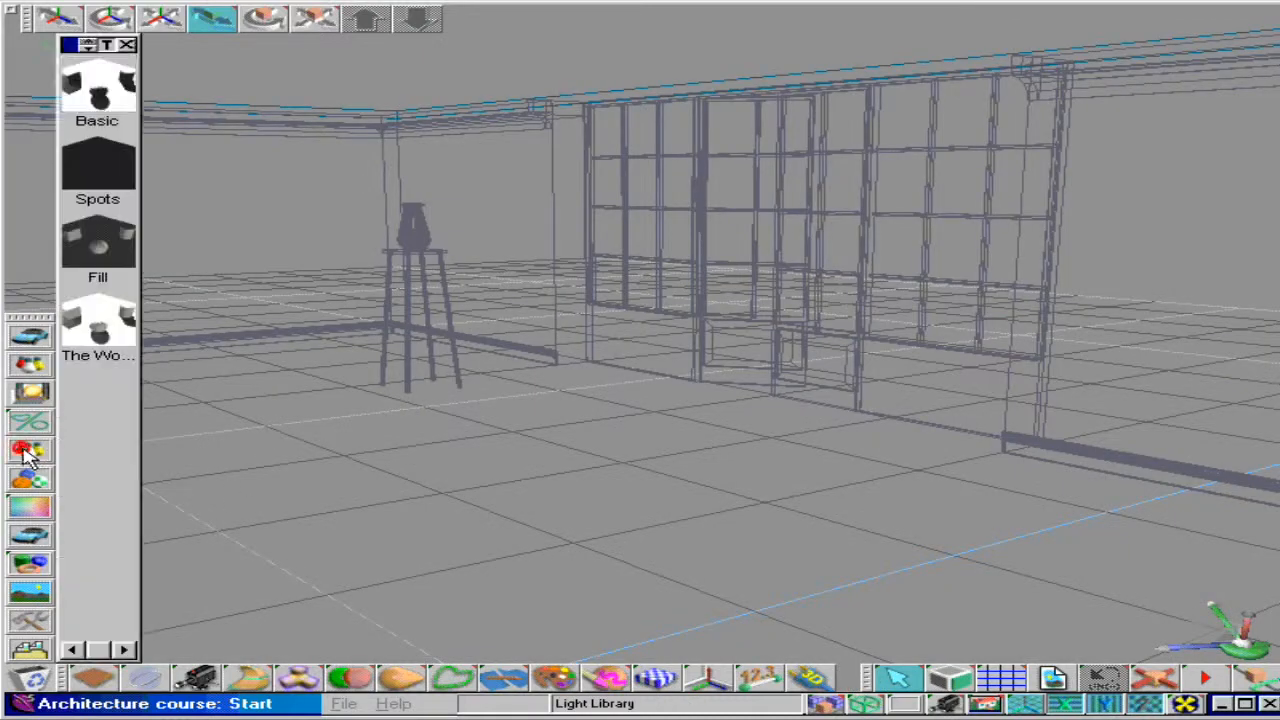
{"action": "left_click", "coordinate": [97, 94]}
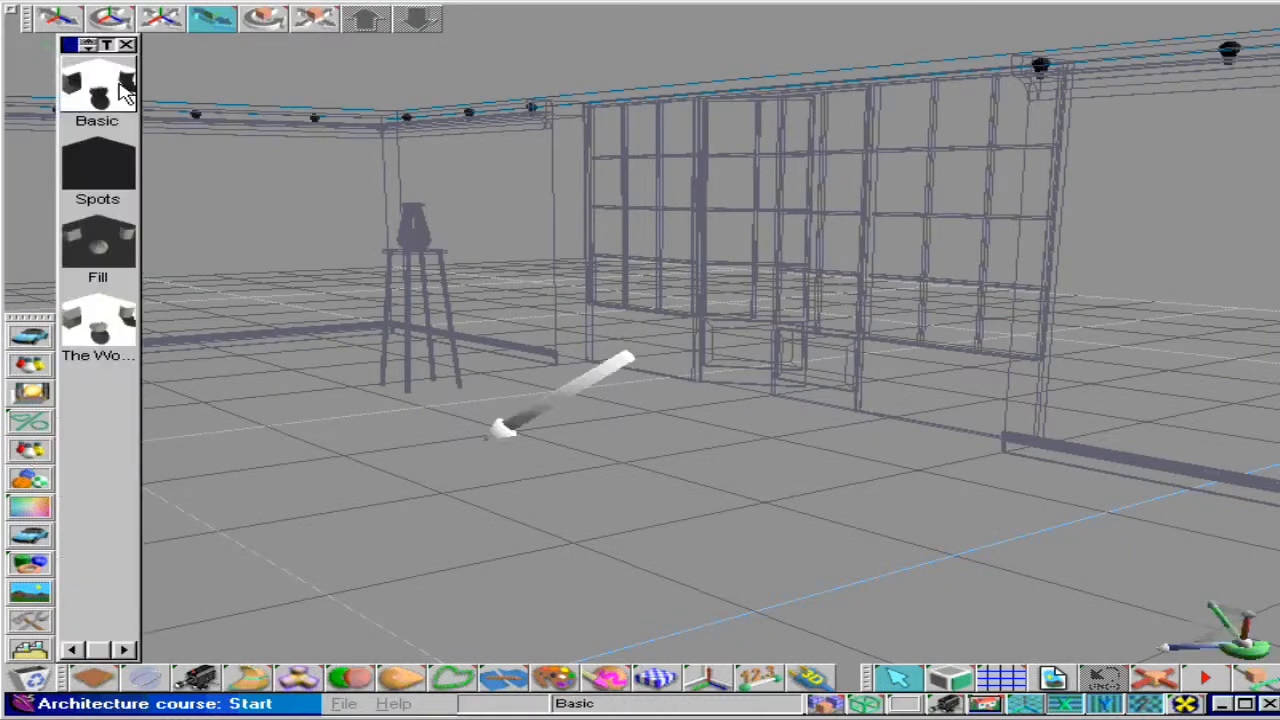
{"action": "left_click", "coordinate": [125, 44]}
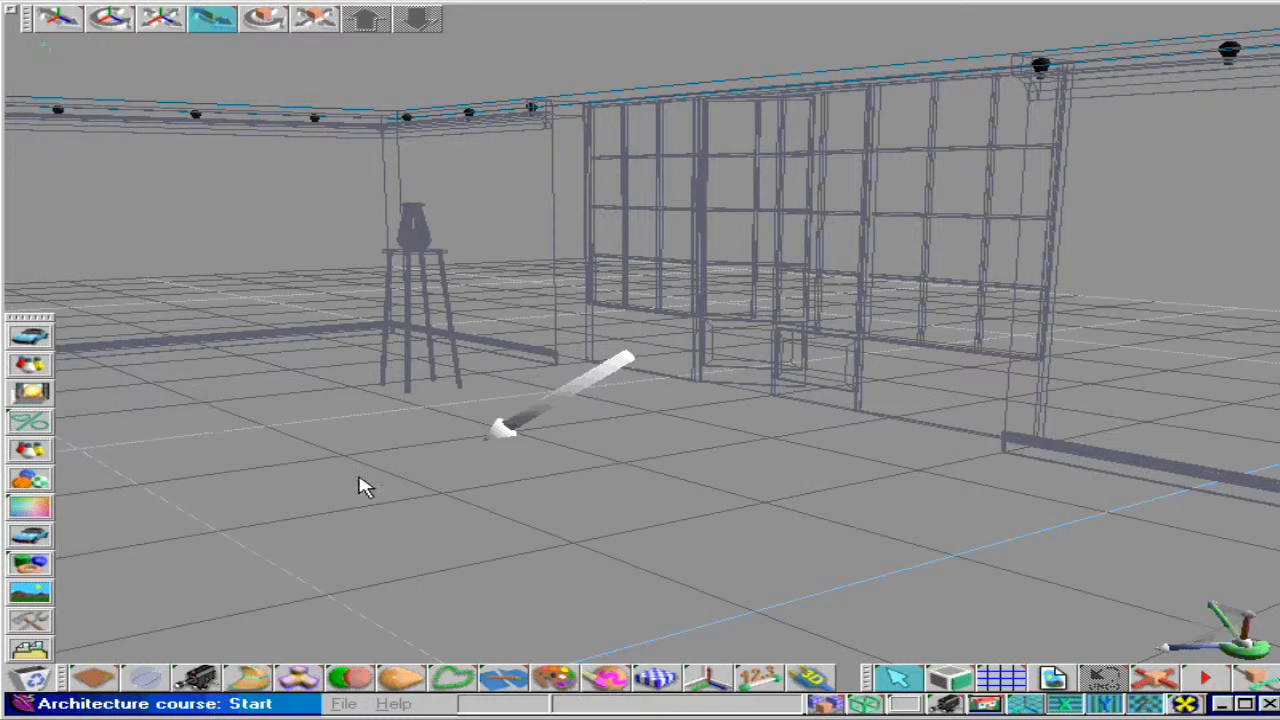
- Review the shadow settings of the directional light and a light behind the moulding, and render the scene
{"action": "left_click", "coordinate": [515, 422]}
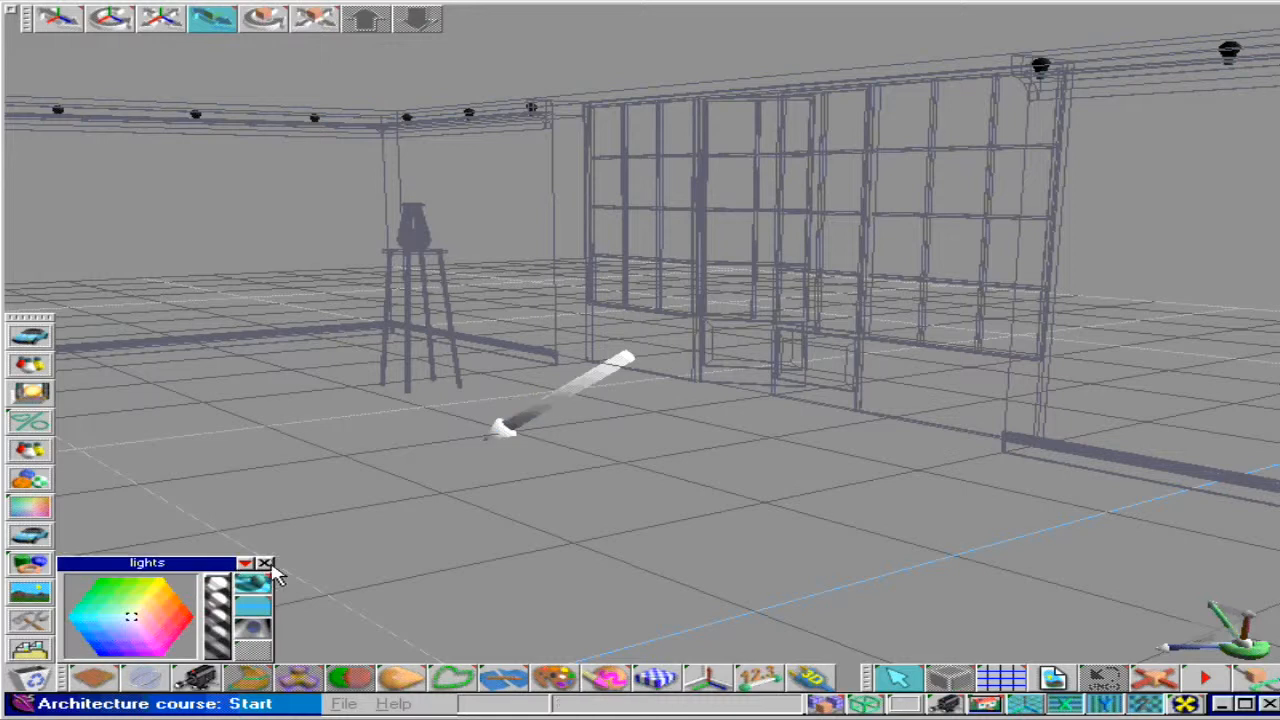
{"action": "left_click", "coordinate": [253, 583]}
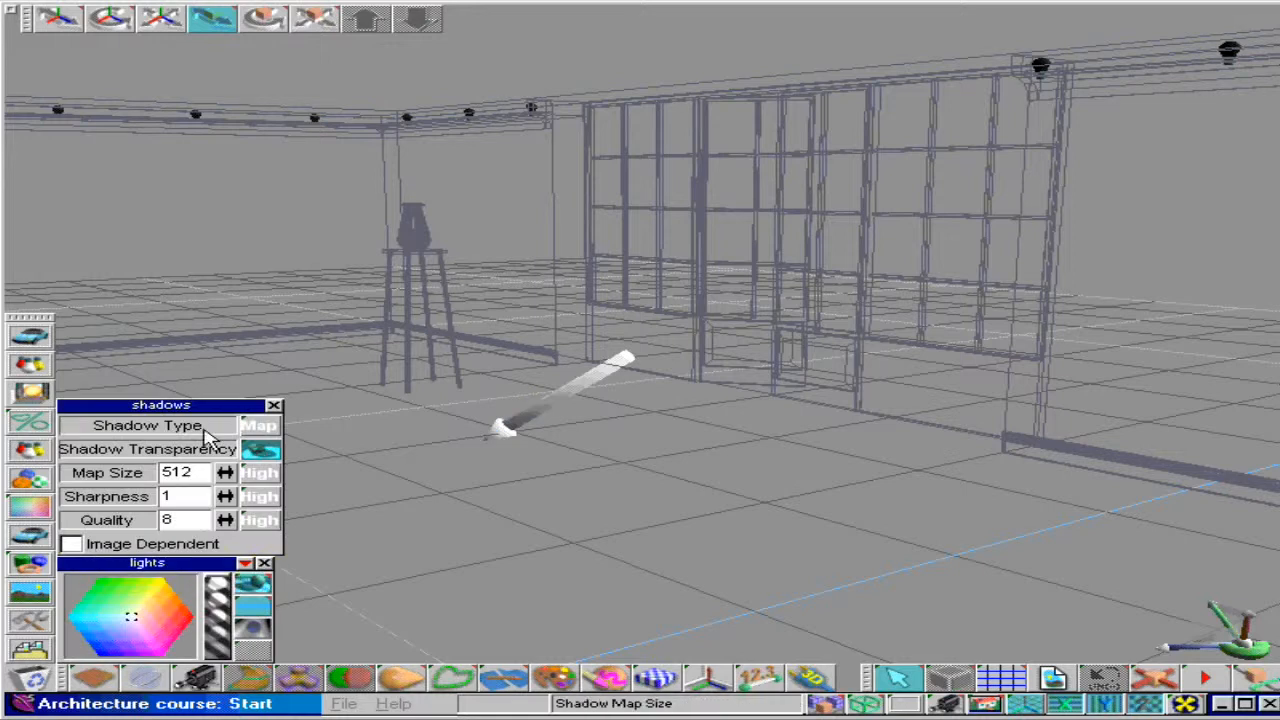
{"action": "left_click", "coordinate": [197, 116]}
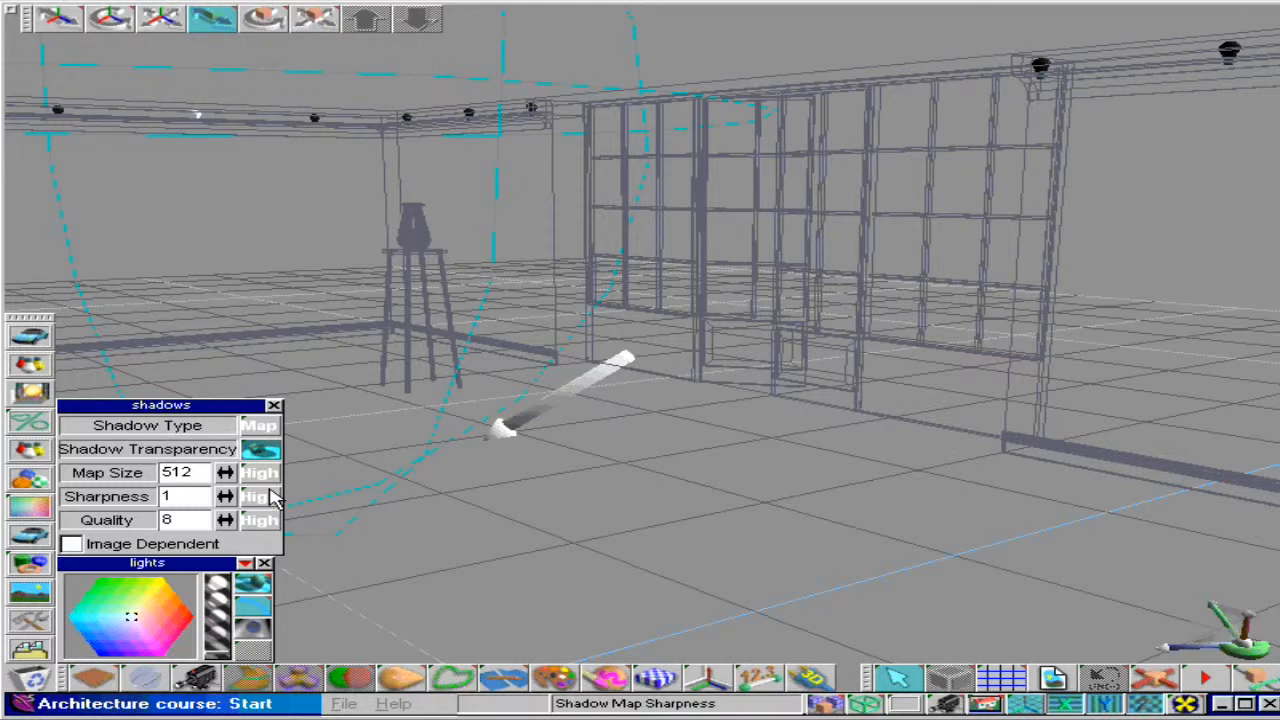
{"action": "left_click", "coordinate": [265, 564]}
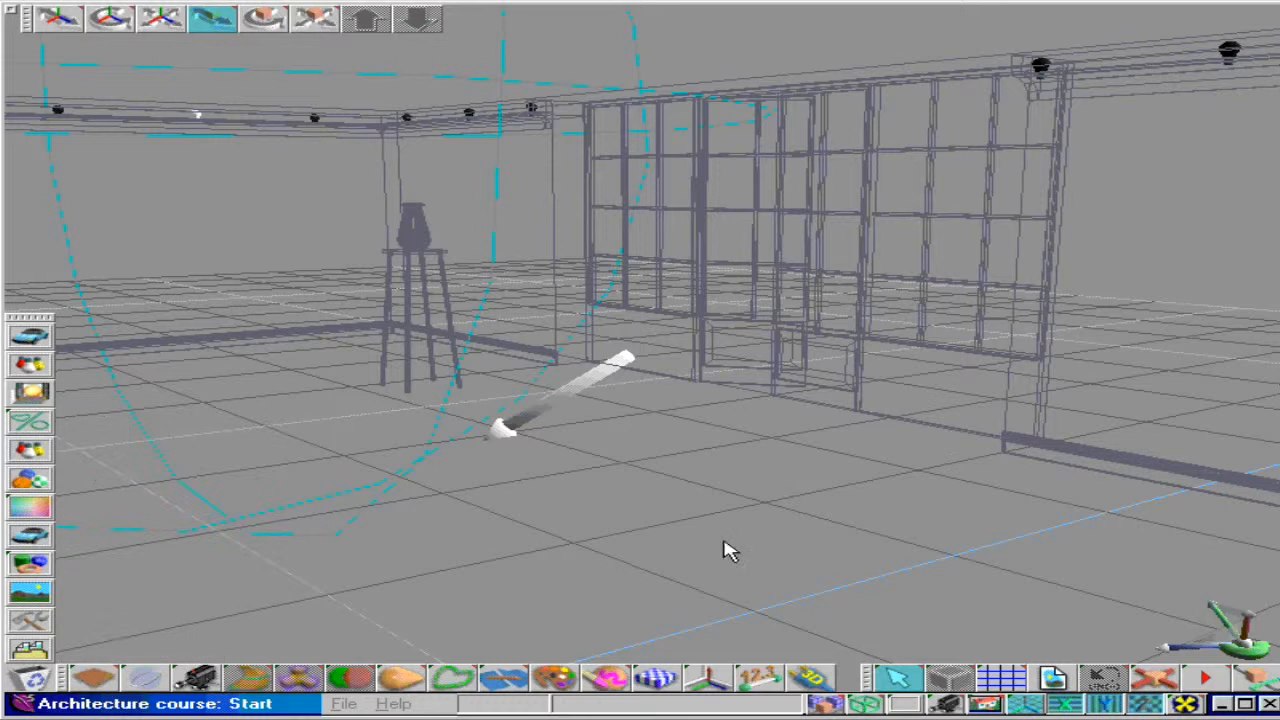
{"action": "left_click_drag", "start_coordinate": [825, 703], "coordinate": [797, 627]}
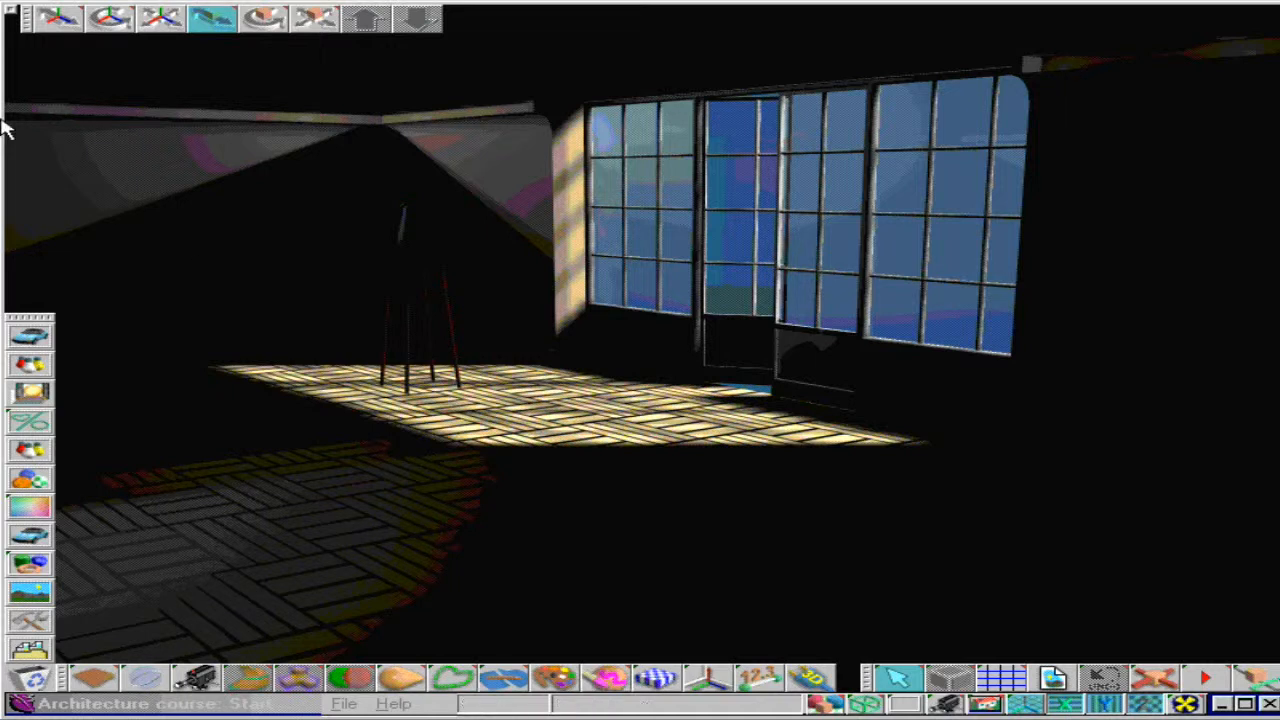
- Sample the material of the wall behind the vase stand and raise its luminance to the maximum
{"action": "left_click", "coordinate": [60, 113]}
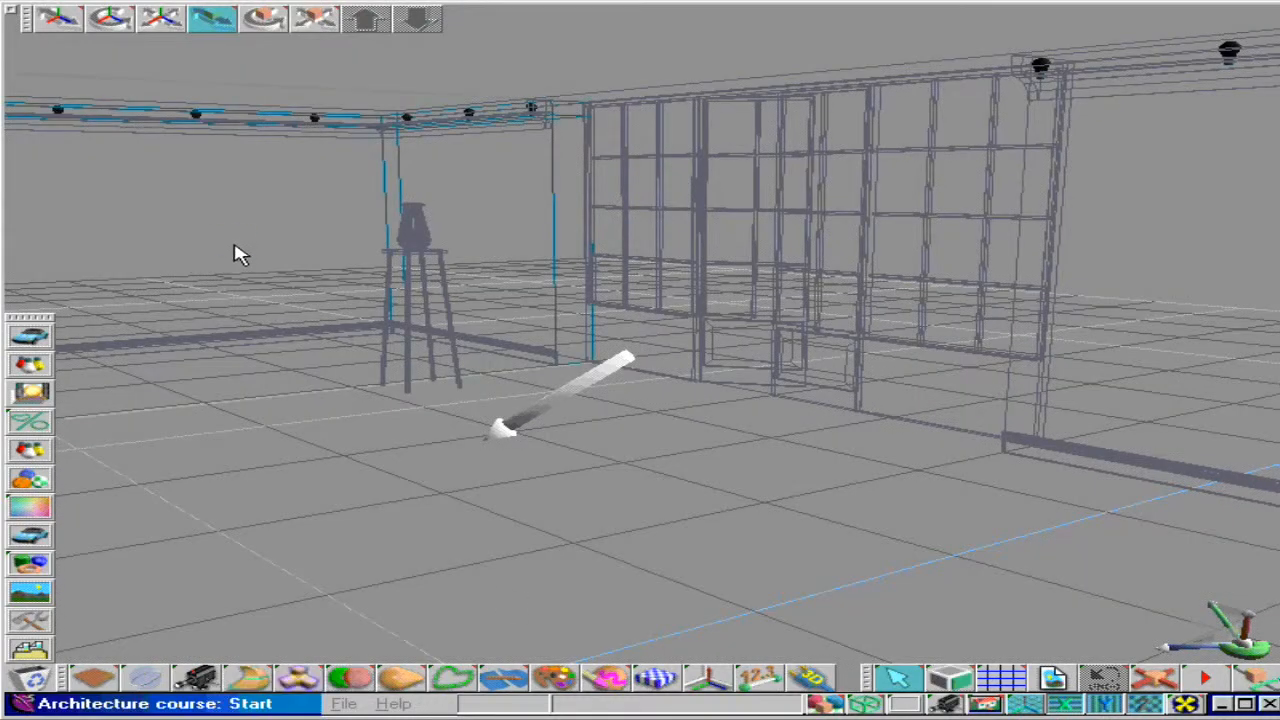
{"action": "left_click", "coordinate": [560, 679]}
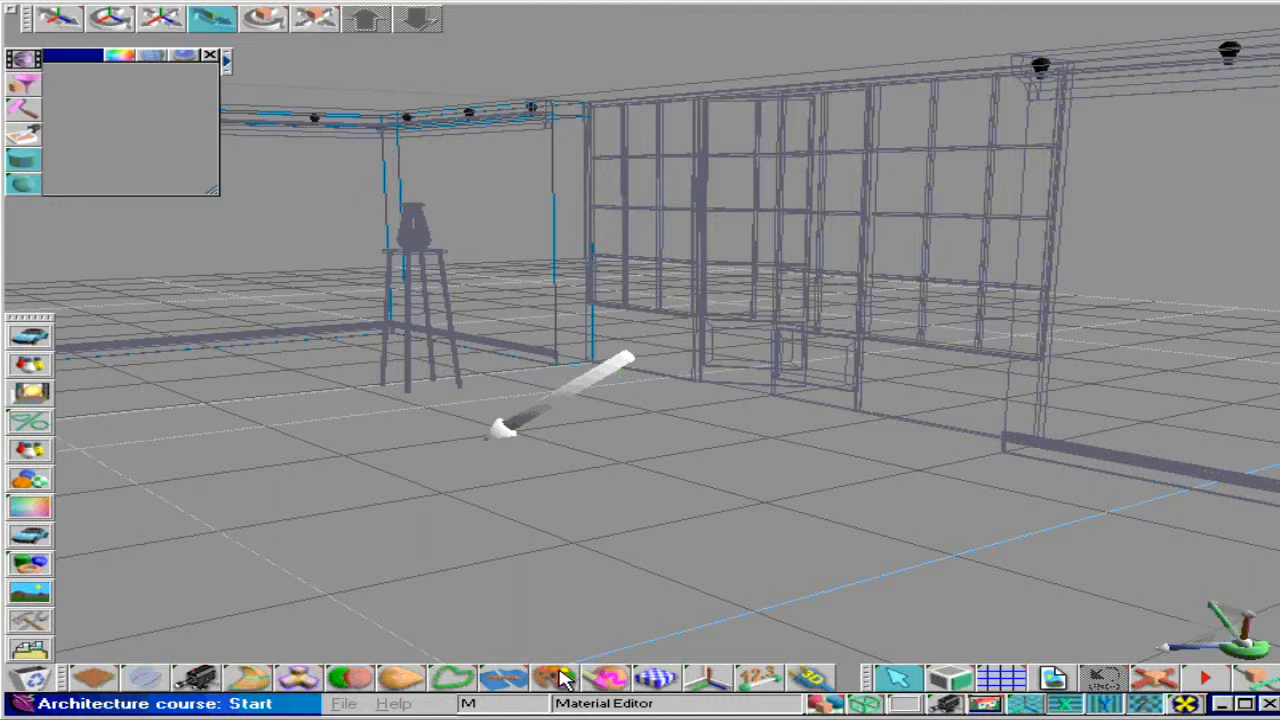
{"action": "left_click", "coordinate": [25, 134]}
{"action": "left_click", "coordinate": [281, 177]}
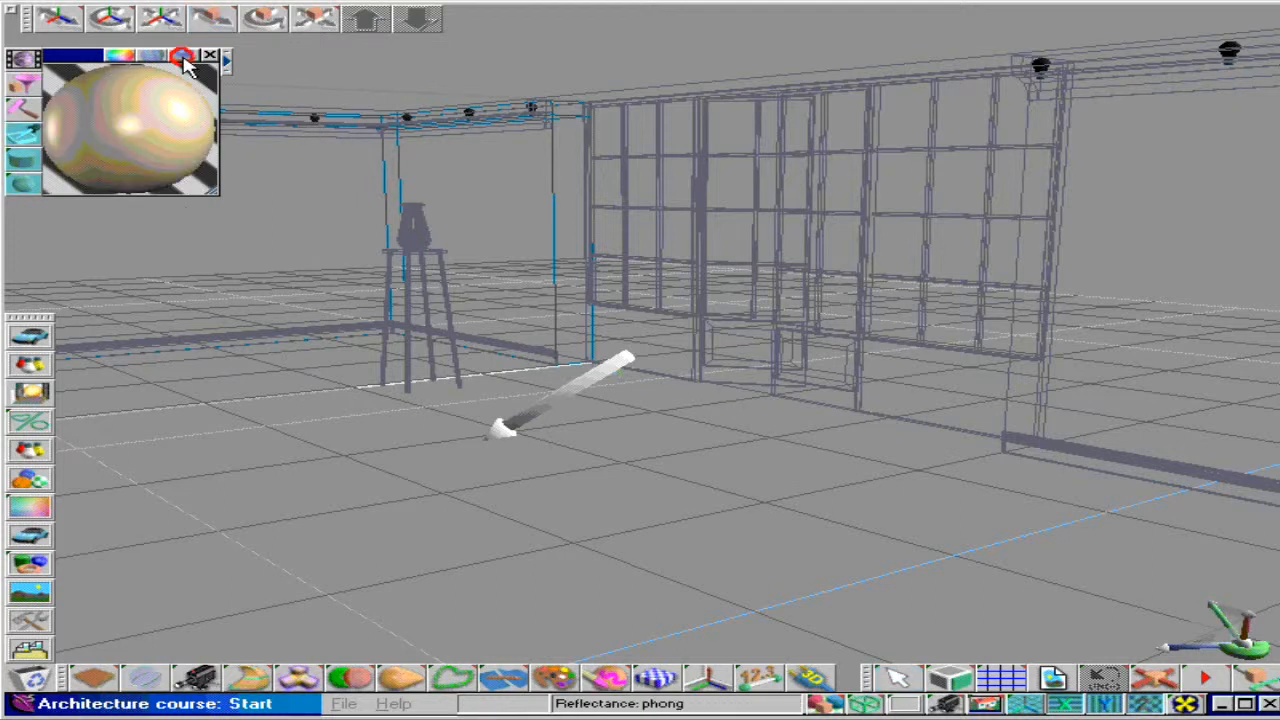
{"action": "left_click", "coordinate": [183, 58]}
{"action": "left_click", "coordinate": [365, 55]}
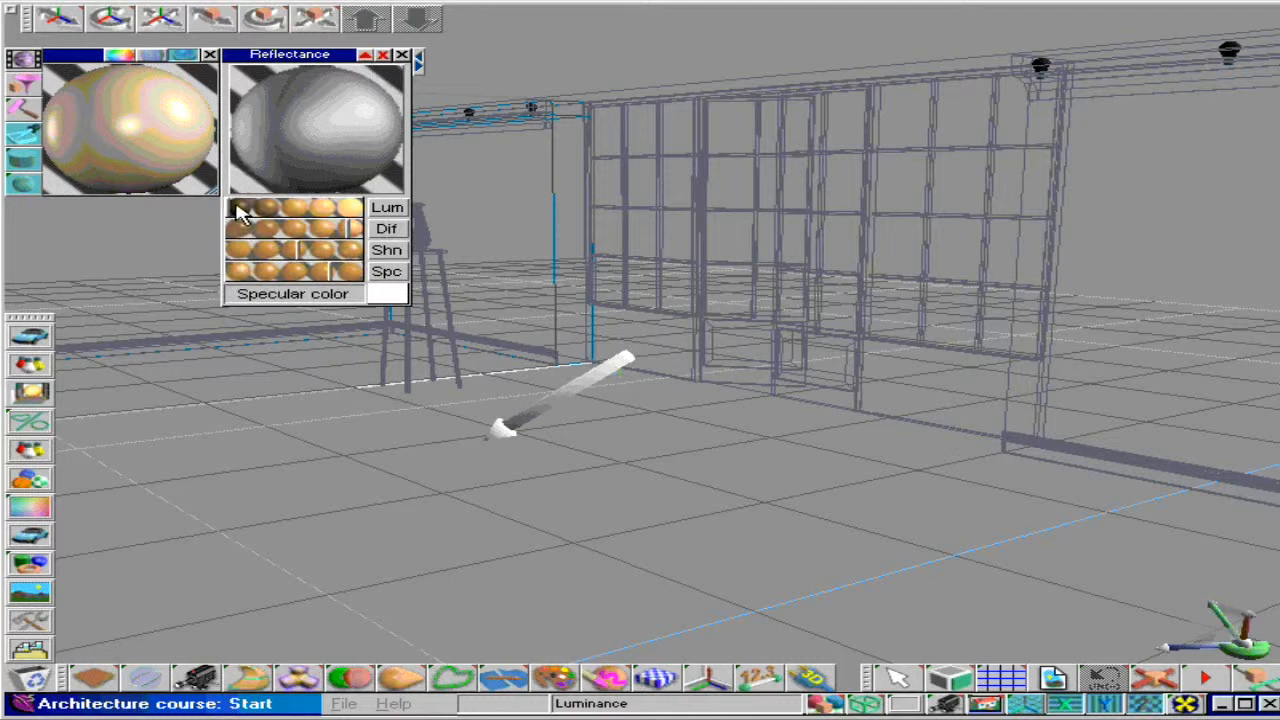
{"action": "left_click", "coordinate": [372, 214]}
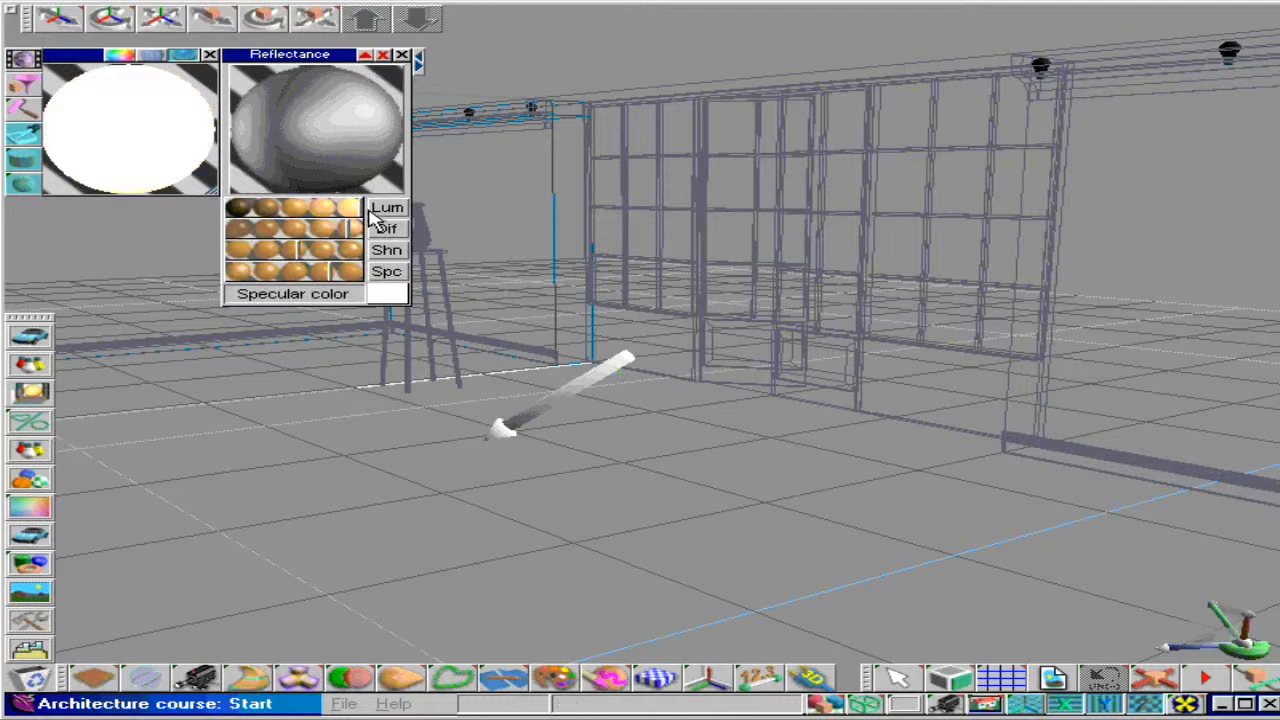
{"action": "left_click", "coordinate": [401, 54]}
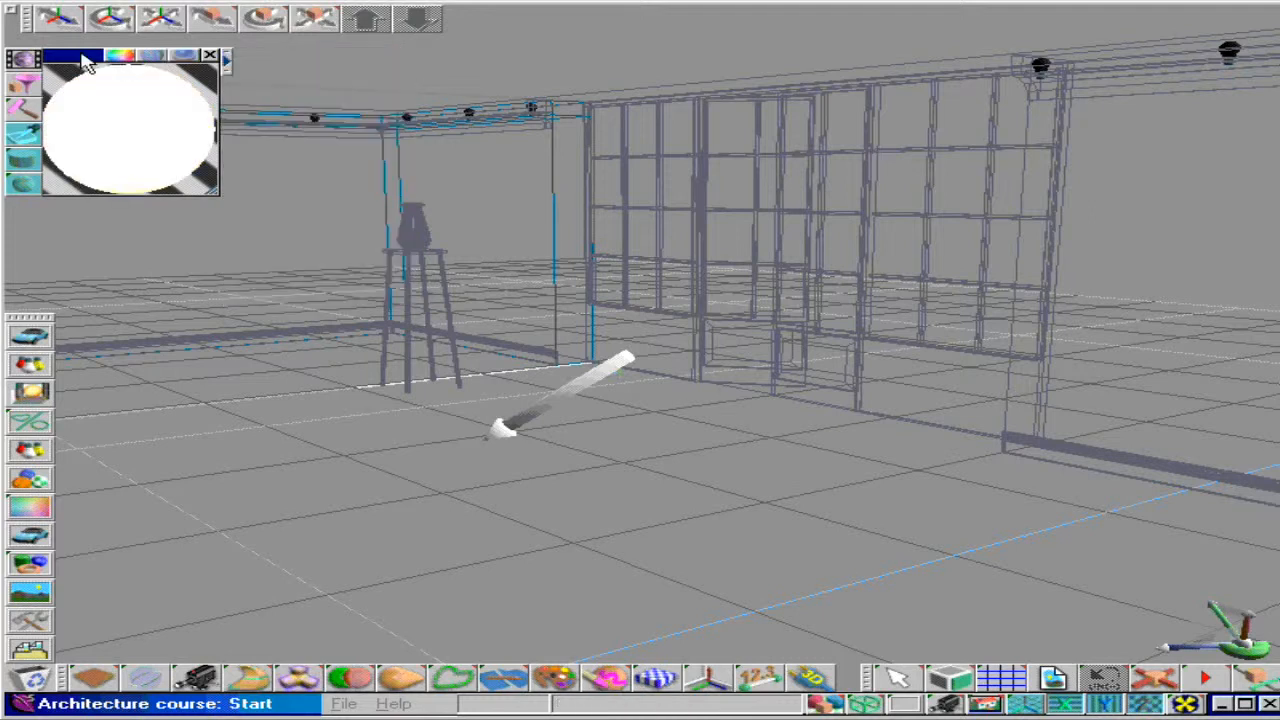
- Paint the upper wall faces behind the crown moulding, on both sides of the vase corner, with the luminous material
{"action": "left_click", "coordinate": [80, 56]}
{"action": "left_click_drag", "start_coordinate": [85, 62], "coordinate": [690, 235]}
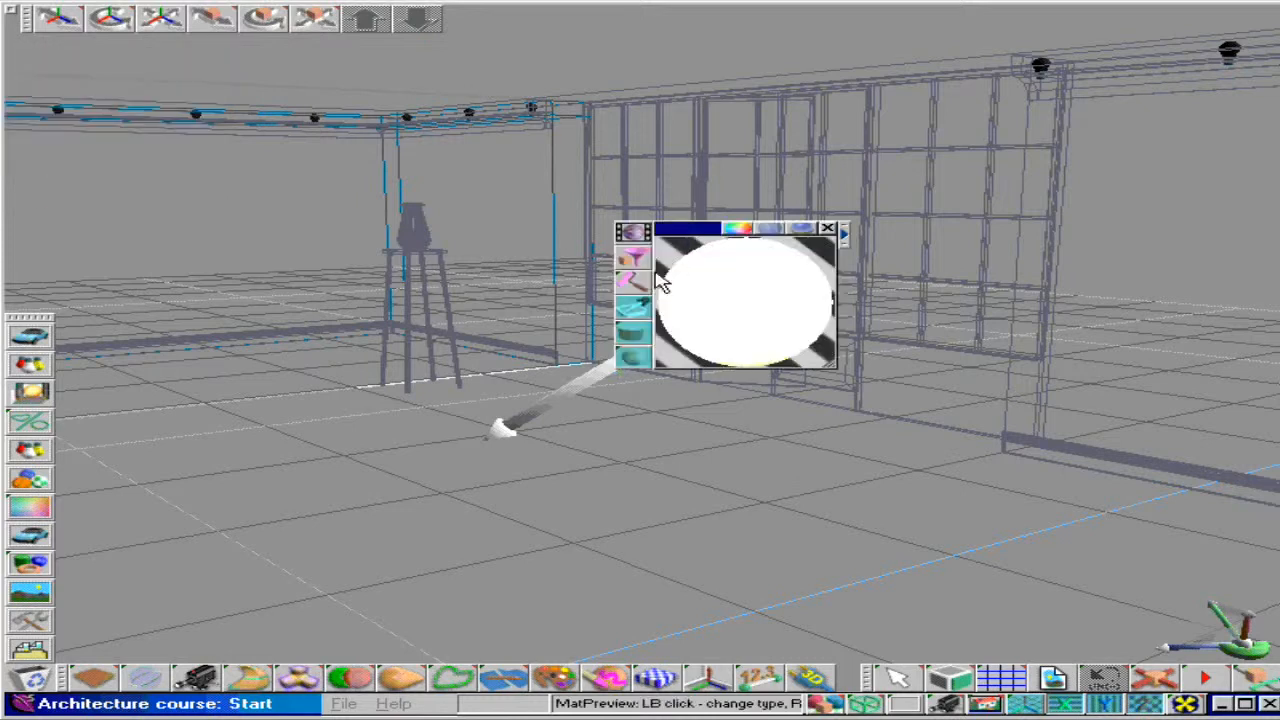
{"action": "left_click_drag", "start_coordinate": [645, 285], "coordinate": [666, 280]}
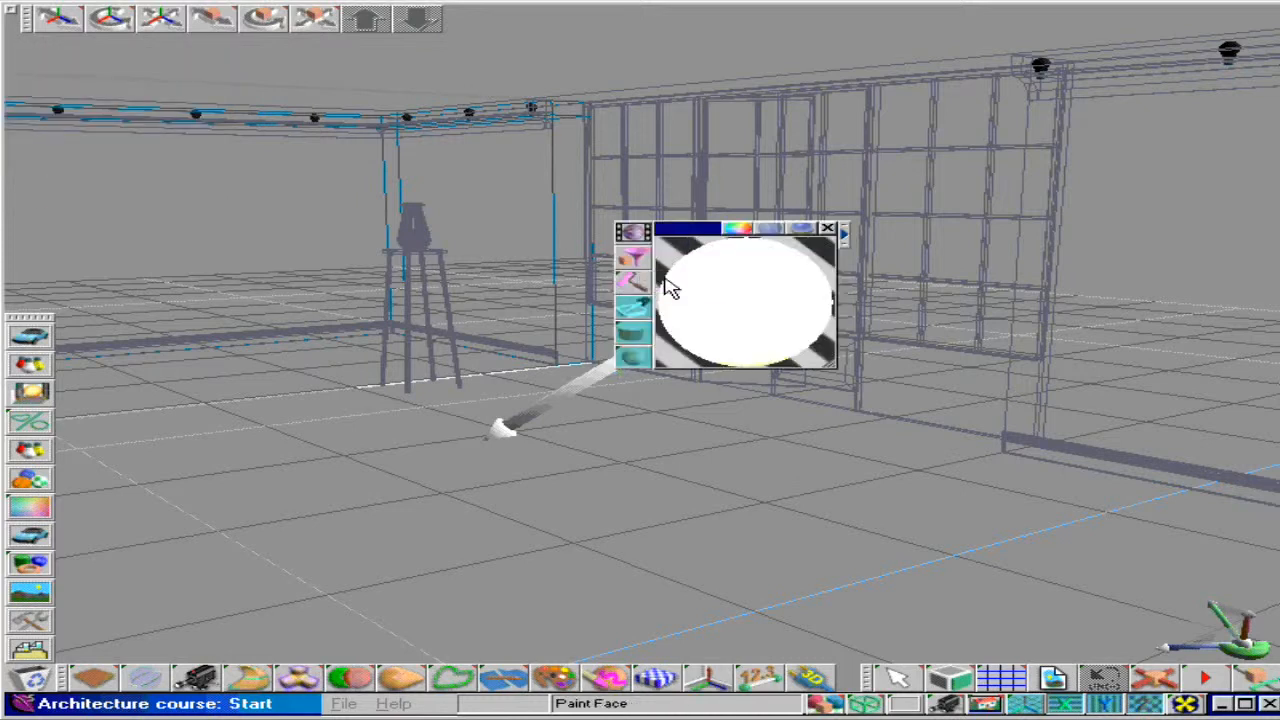
{"action": "left_click", "coordinate": [123, 113]}
{"action": "left_click", "coordinate": [434, 120]}
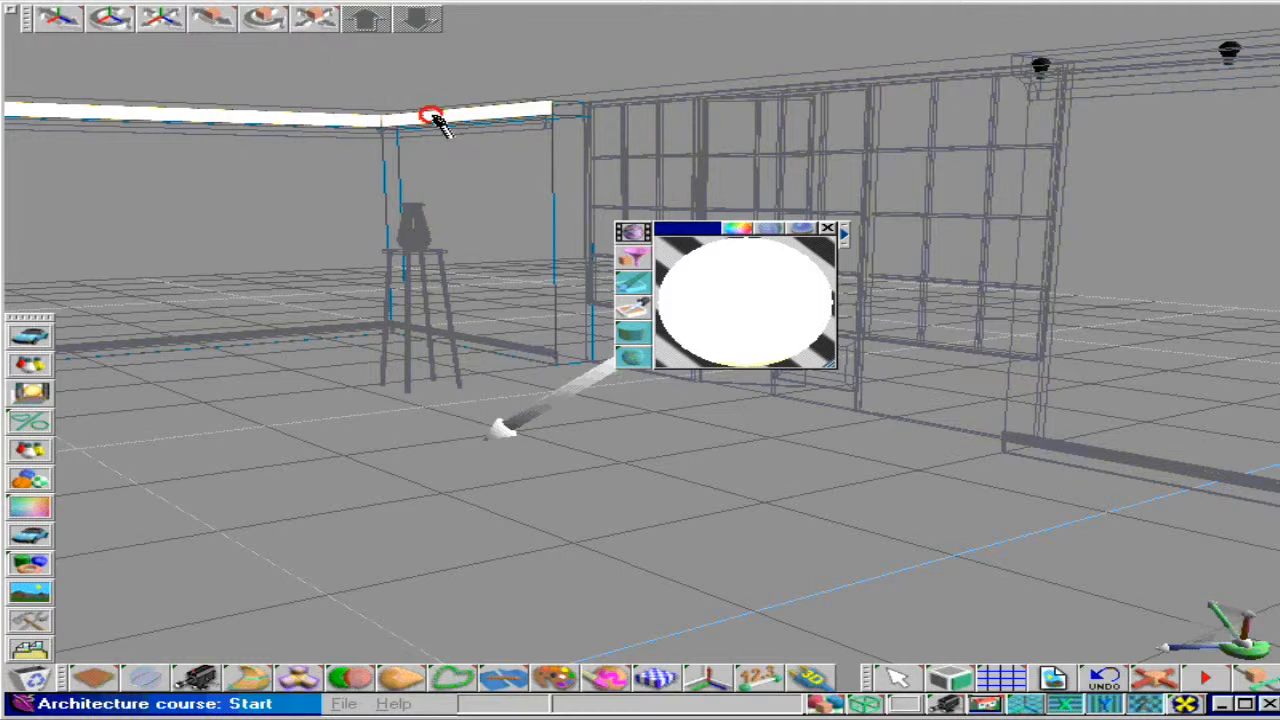
{"action": "left_click", "coordinate": [897, 678]}
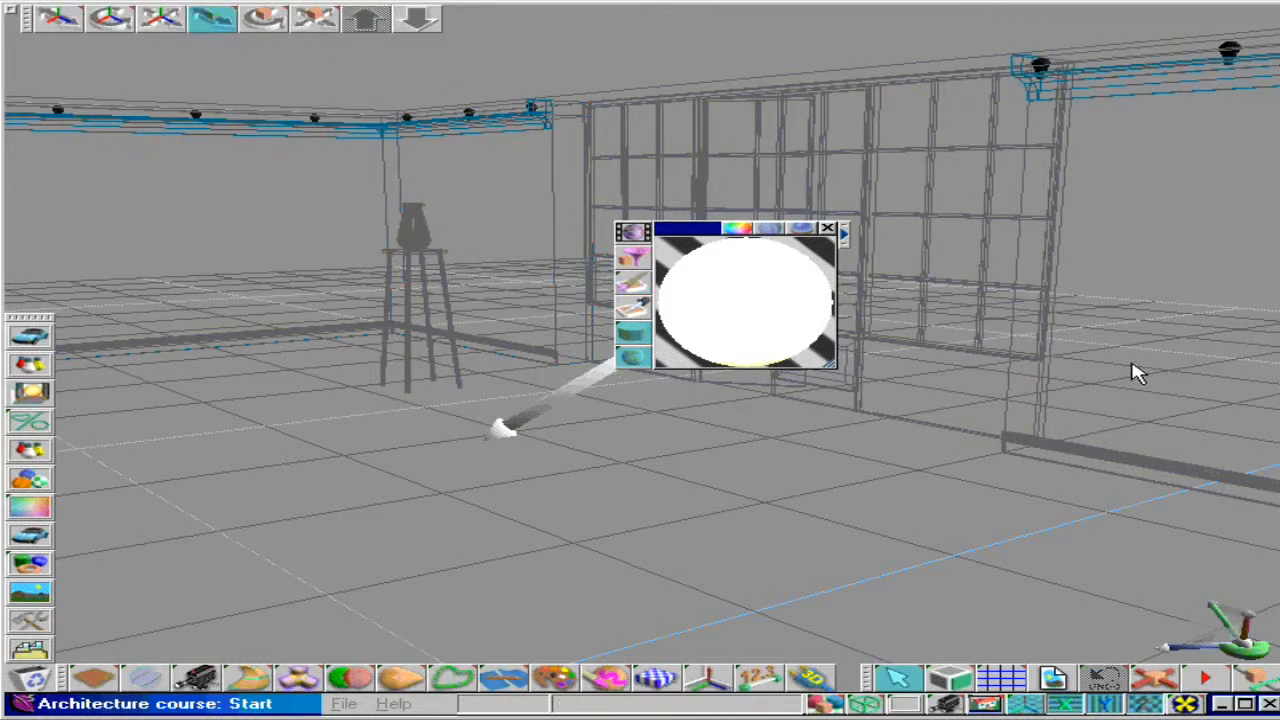
{"action": "left_click", "coordinate": [1138, 364]}
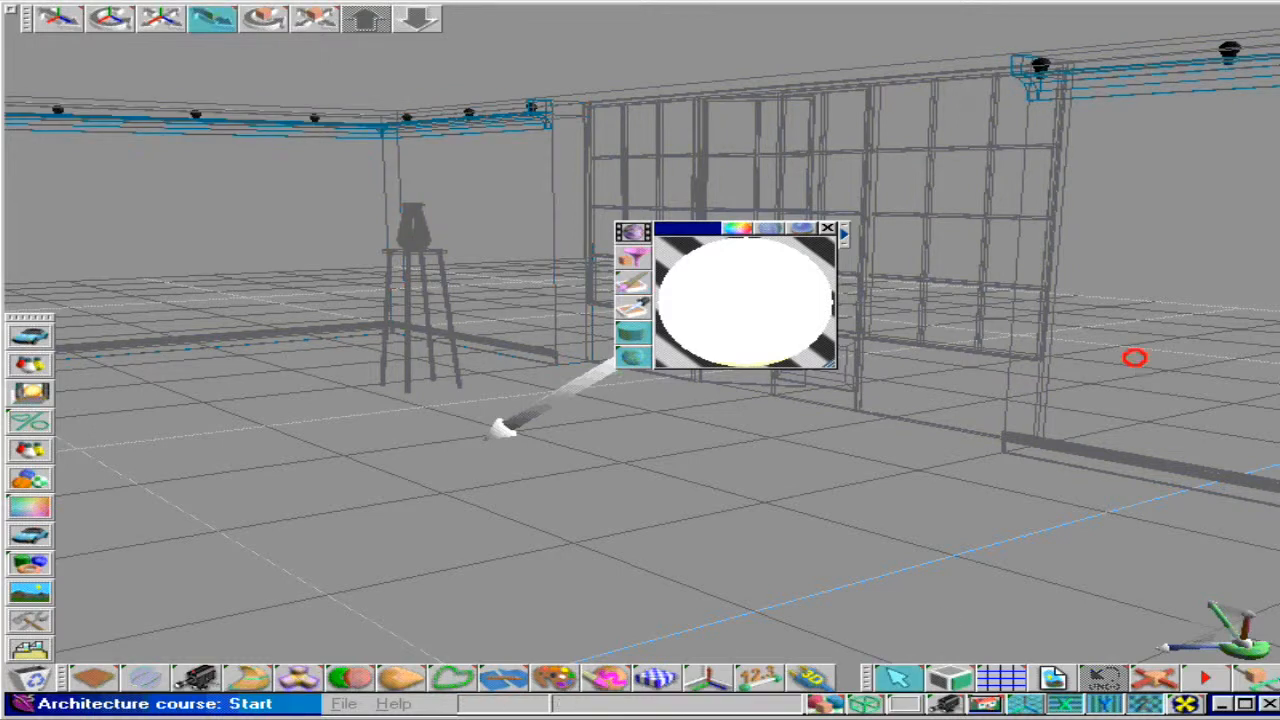
- Paint the upper wall face behind the moulding beyond the windows with the luminous material, and render the scene
{"action": "left_click", "coordinate": [632, 283]}
{"action": "left_click", "coordinate": [1134, 59]}
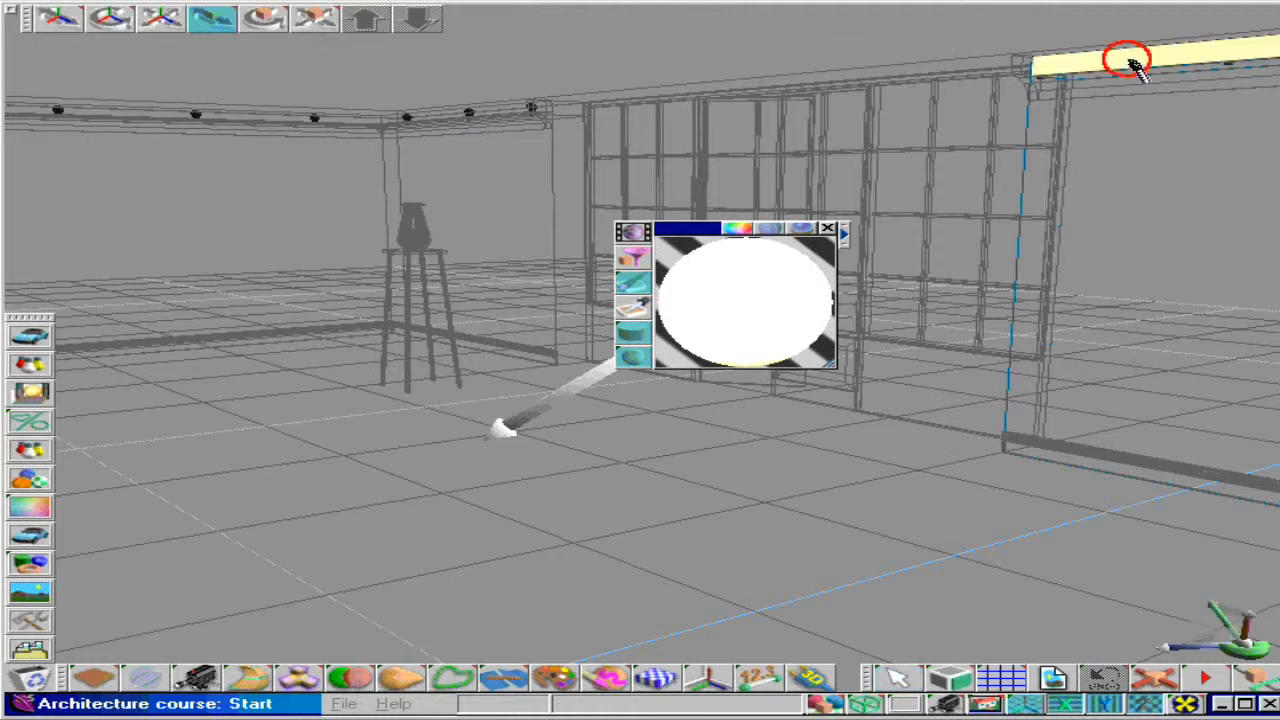
{"action": "left_click", "coordinate": [895, 680]}
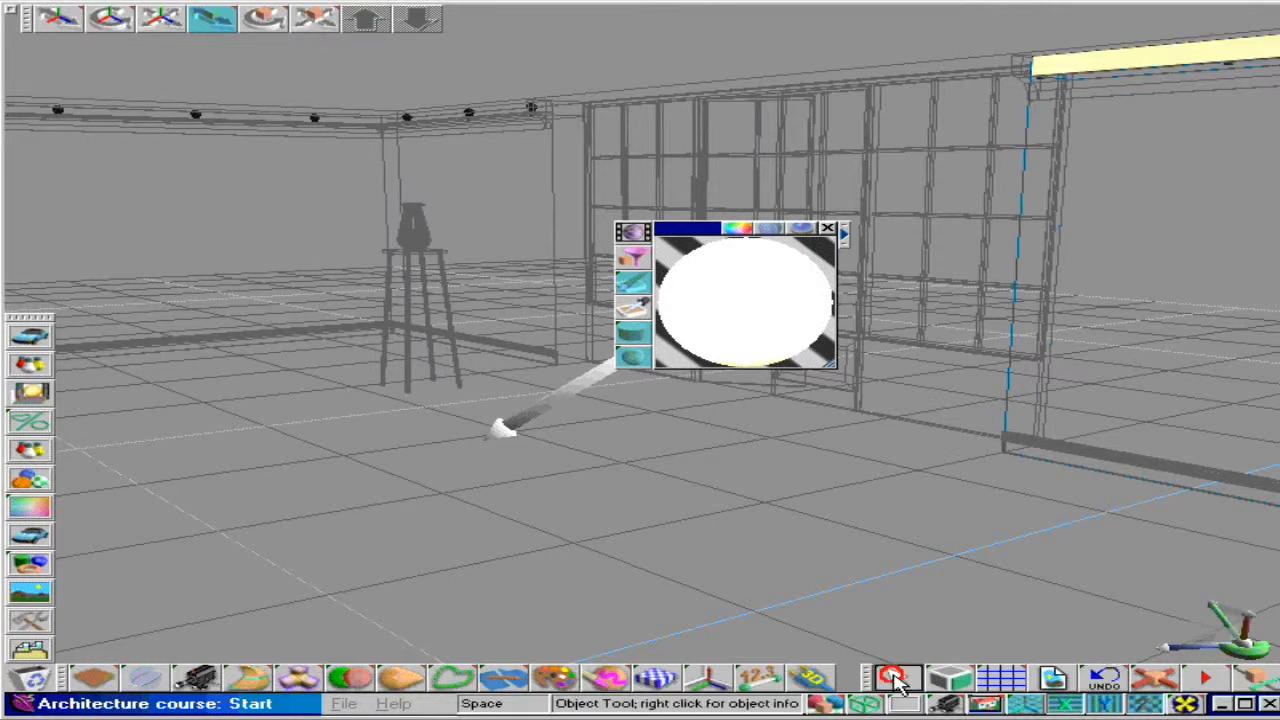
{"action": "left_click", "coordinate": [827, 229]}
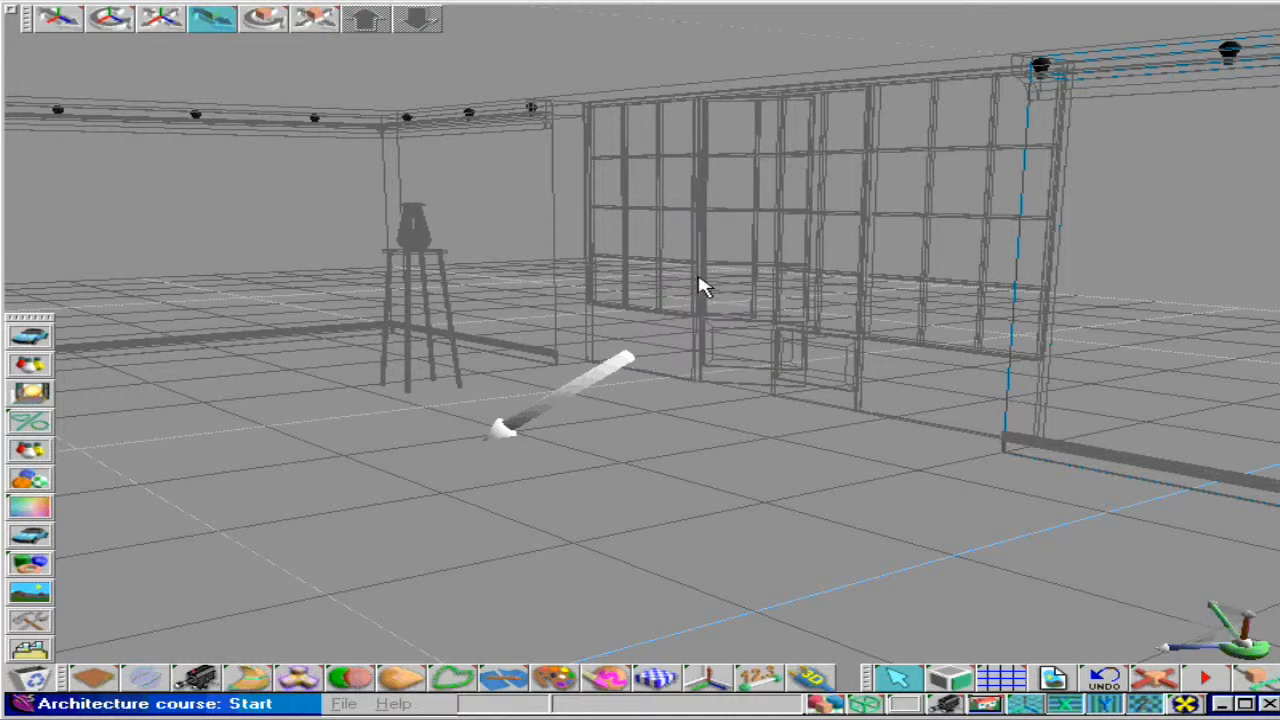
{"action": "left_click", "coordinate": [820, 704]}
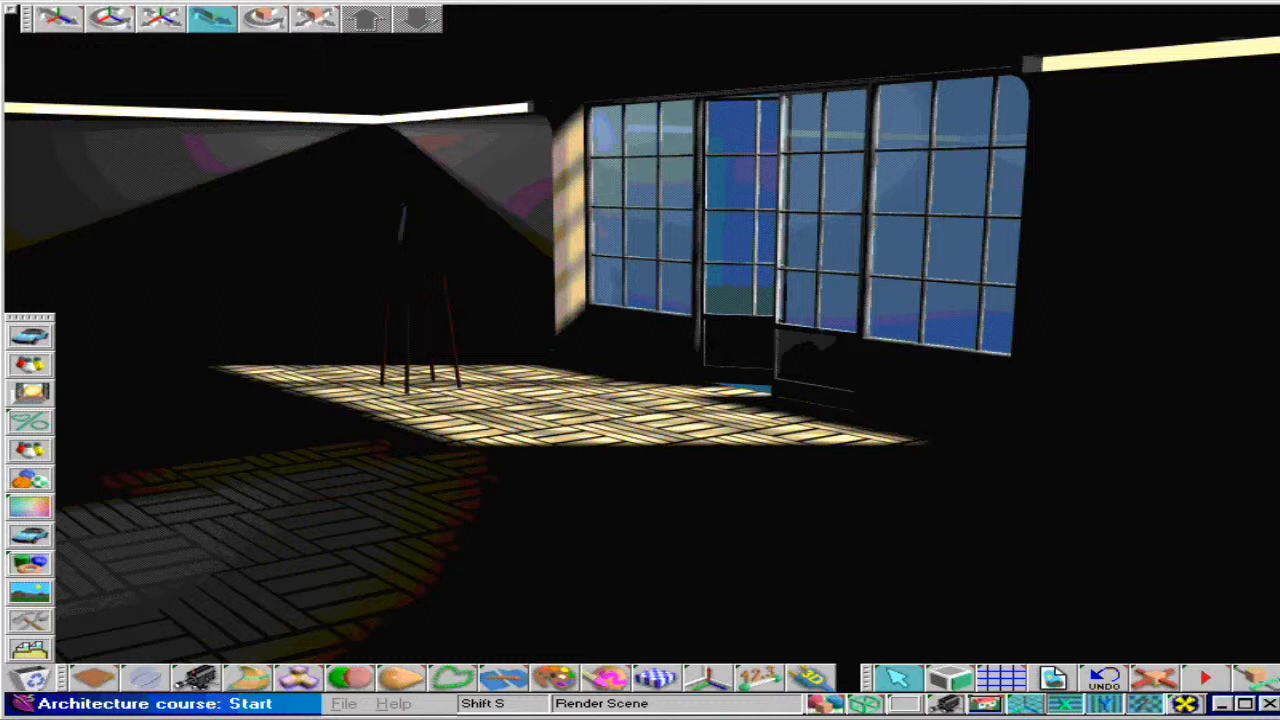
- Return the scene to wireframe and load the Spots light set from the light library
{"action": "left_click", "coordinate": [320, 394]}
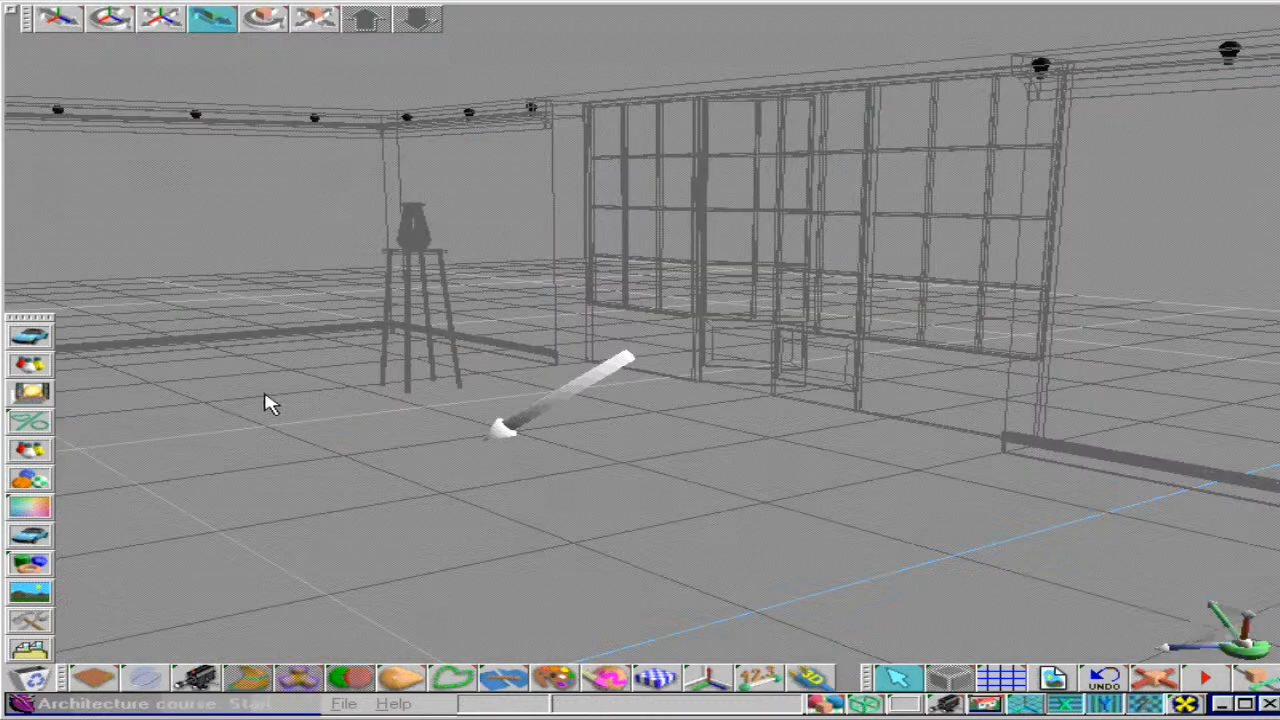
{"action": "left_click", "coordinate": [30, 449]}
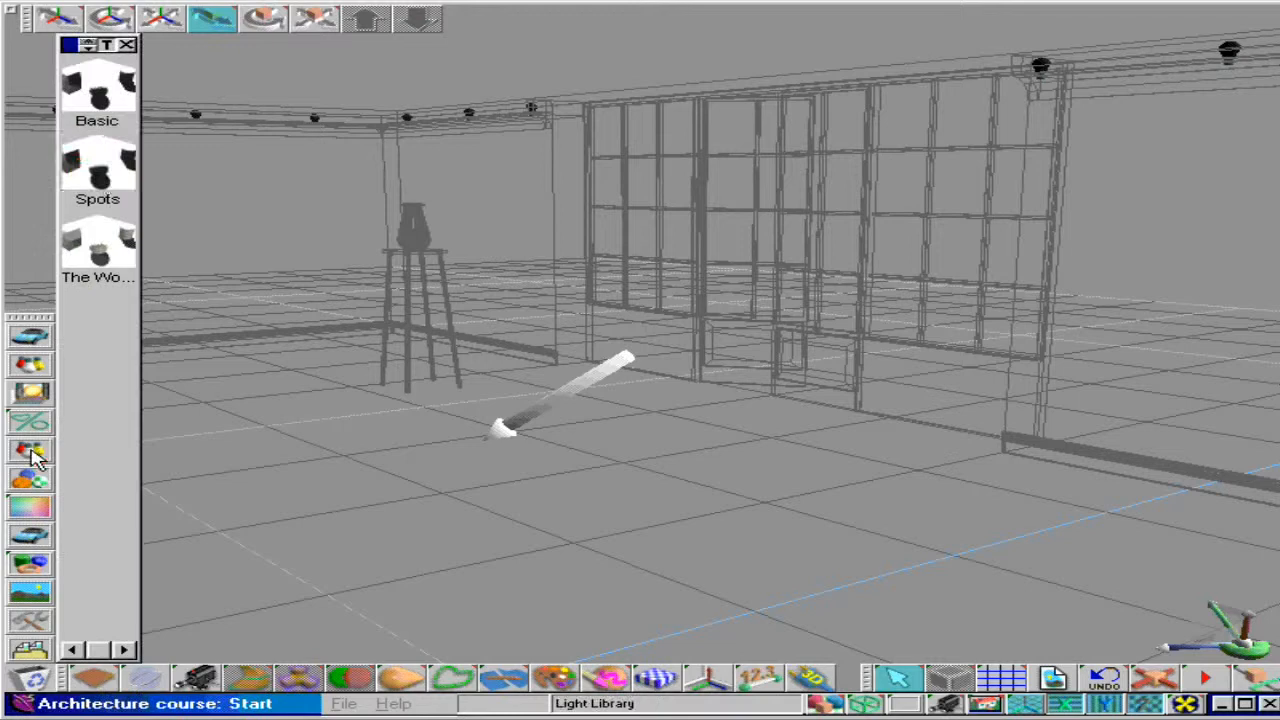
{"action": "left_click", "coordinate": [101, 170]}
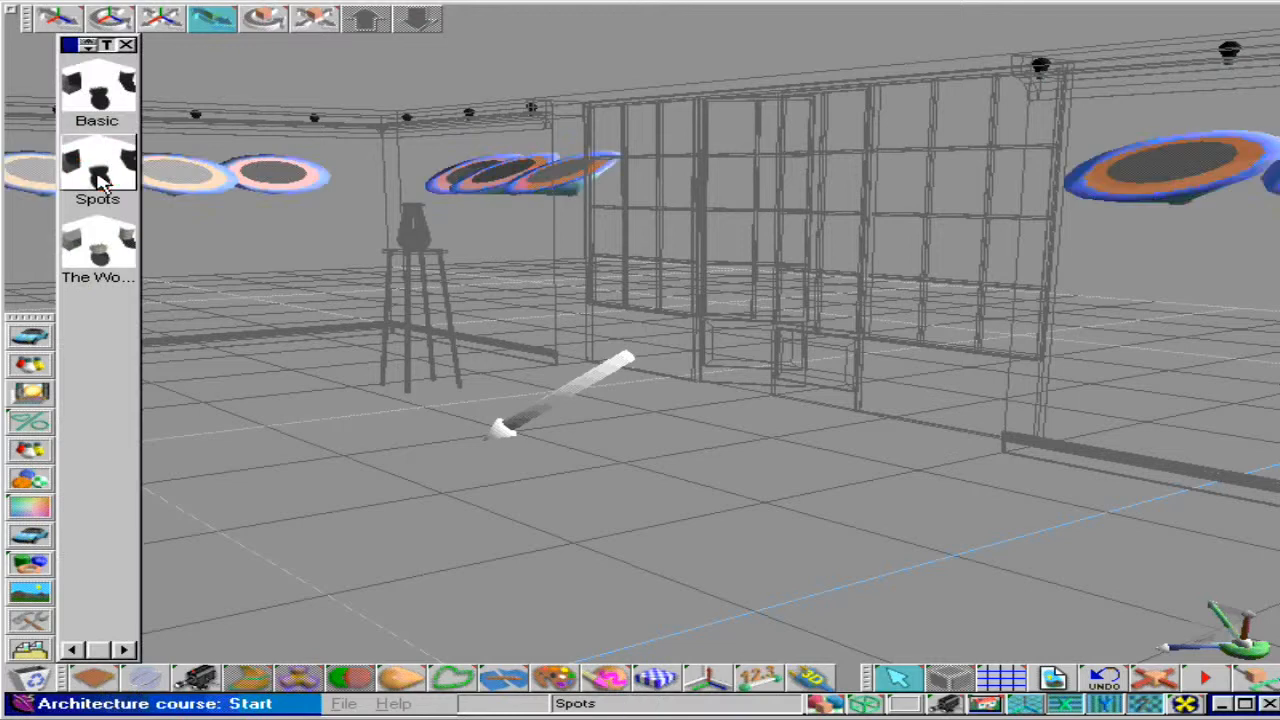
{"action": "left_click", "coordinate": [128, 46]}
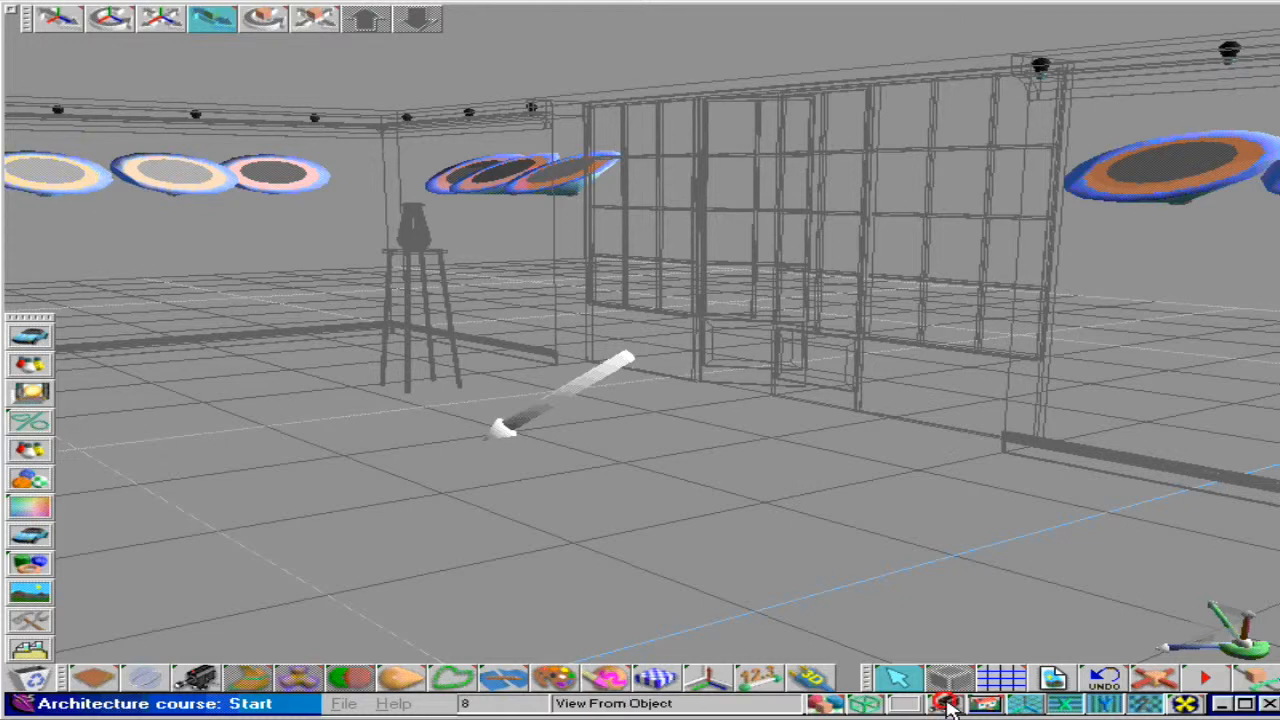
- View the room from above, select a spotlight outside the long side wall and examine its beam from above and from the front
{"action": "left_click_drag", "start_coordinate": [945, 703], "coordinate": [951, 625]}
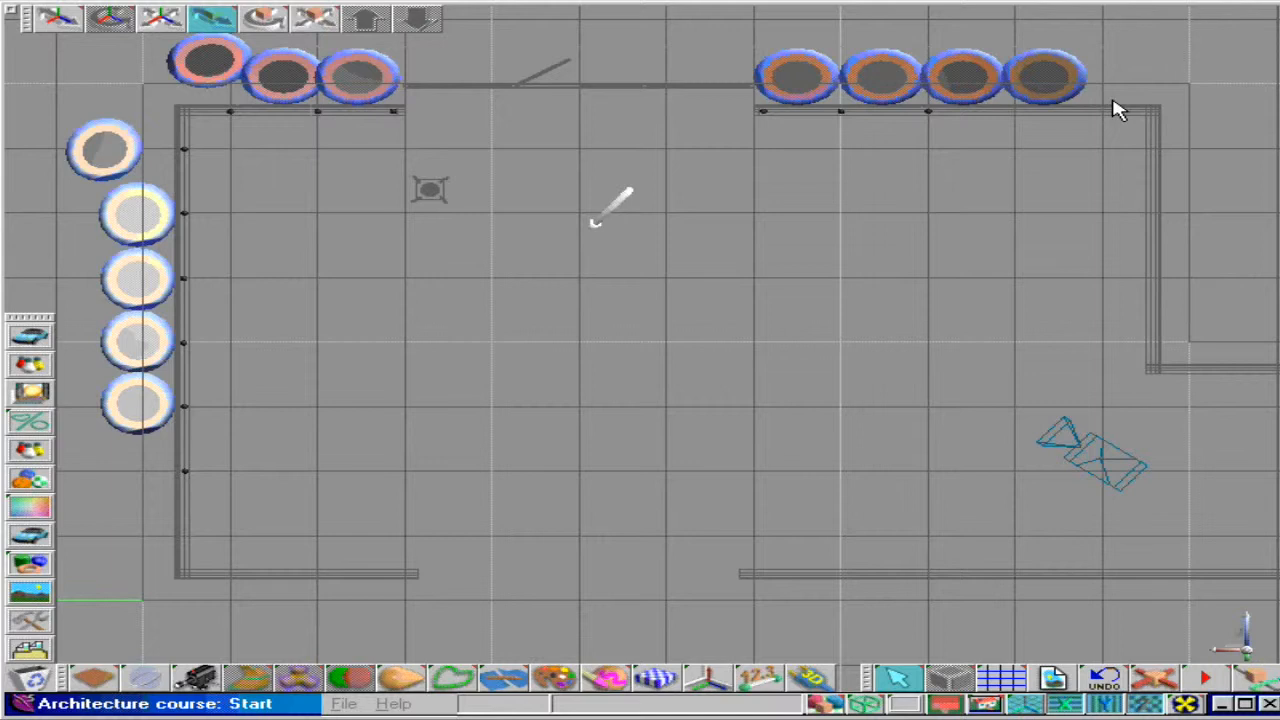
{"action": "left_click", "coordinate": [133, 288]}
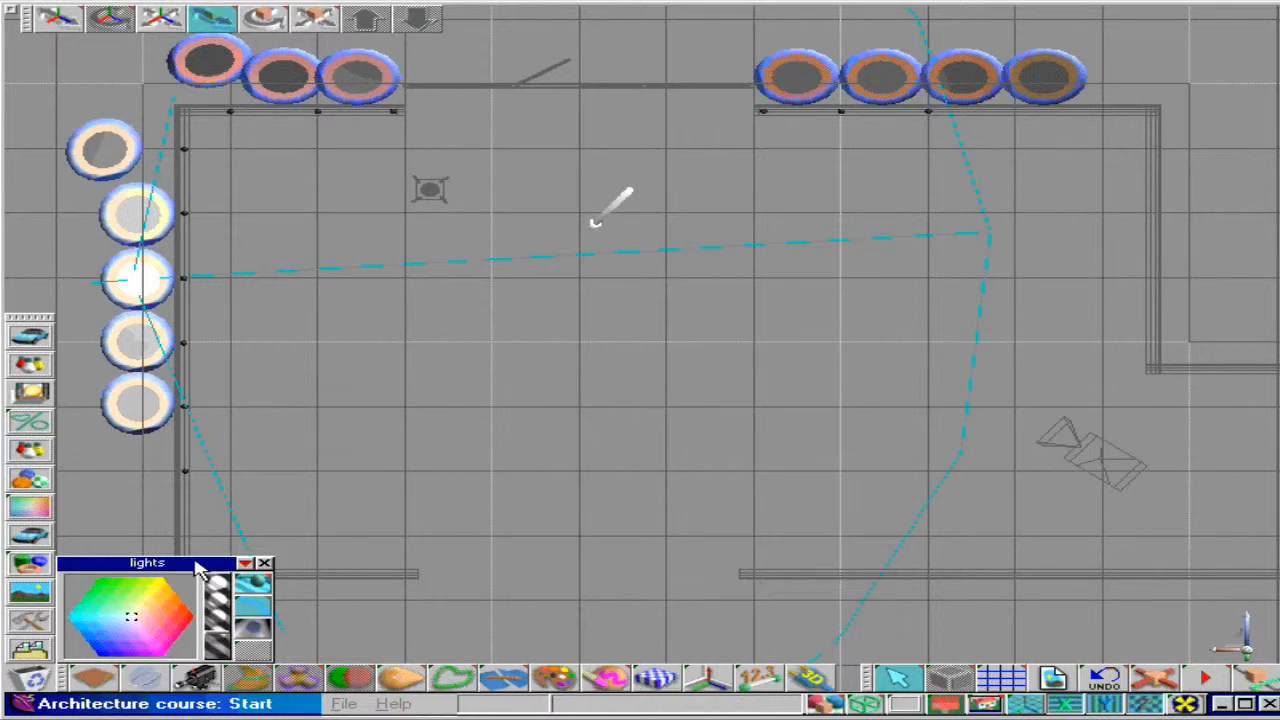
{"action": "left_click_drag", "start_coordinate": [945, 705], "coordinate": [950, 673]}
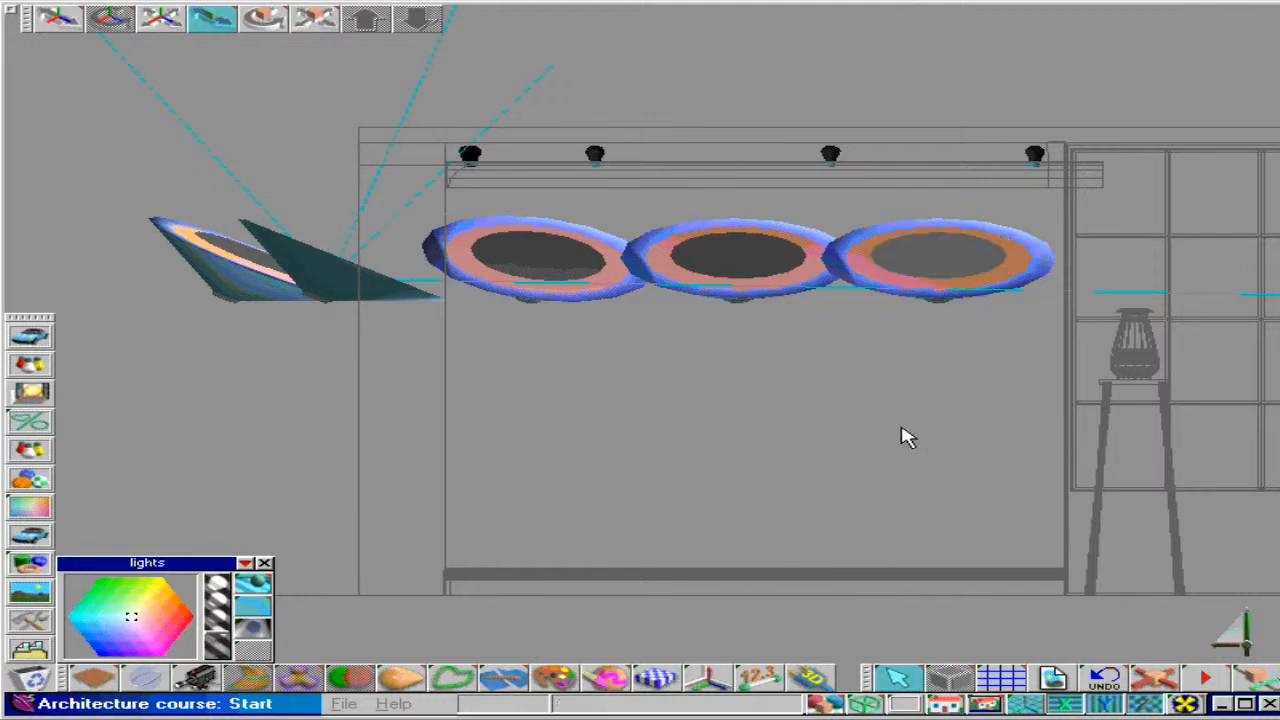
{"action": "left_click_drag", "start_coordinate": [945, 679], "coordinate": [950, 618]}
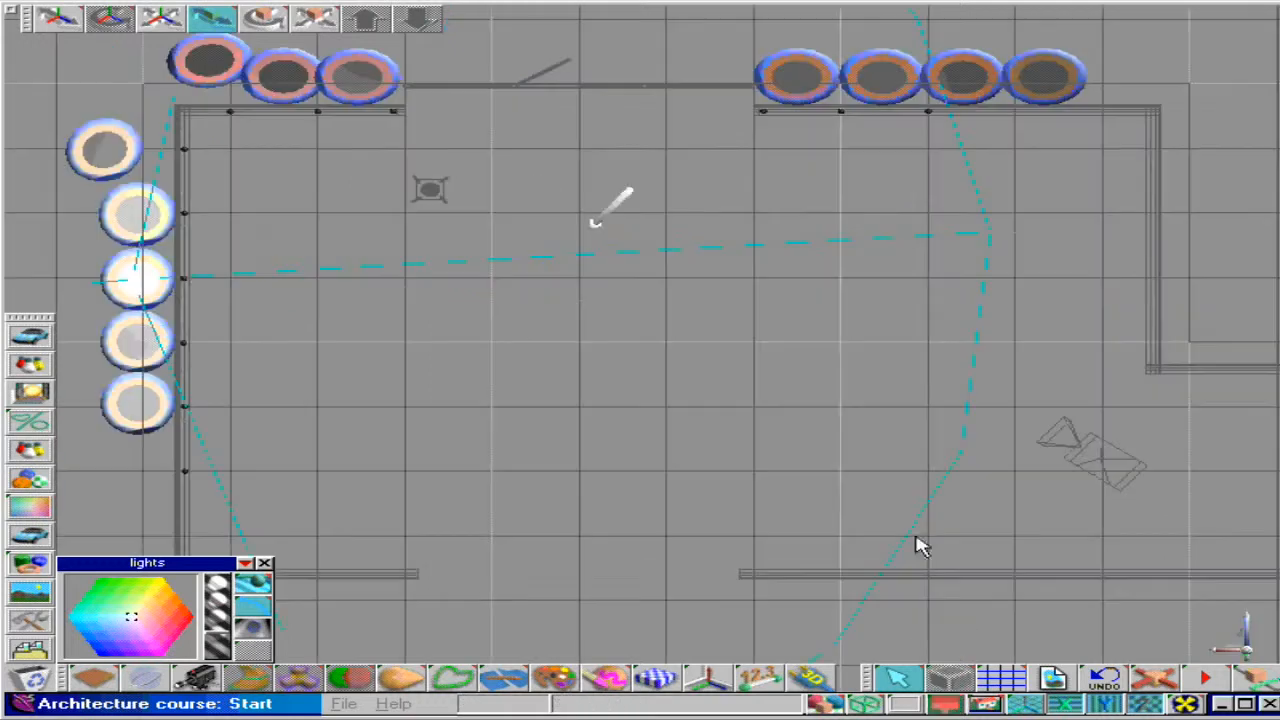
- Examine the beam direction and cone of each spotlight around the room corner near the vase stand
{"action": "left_click", "coordinate": [103, 155]}
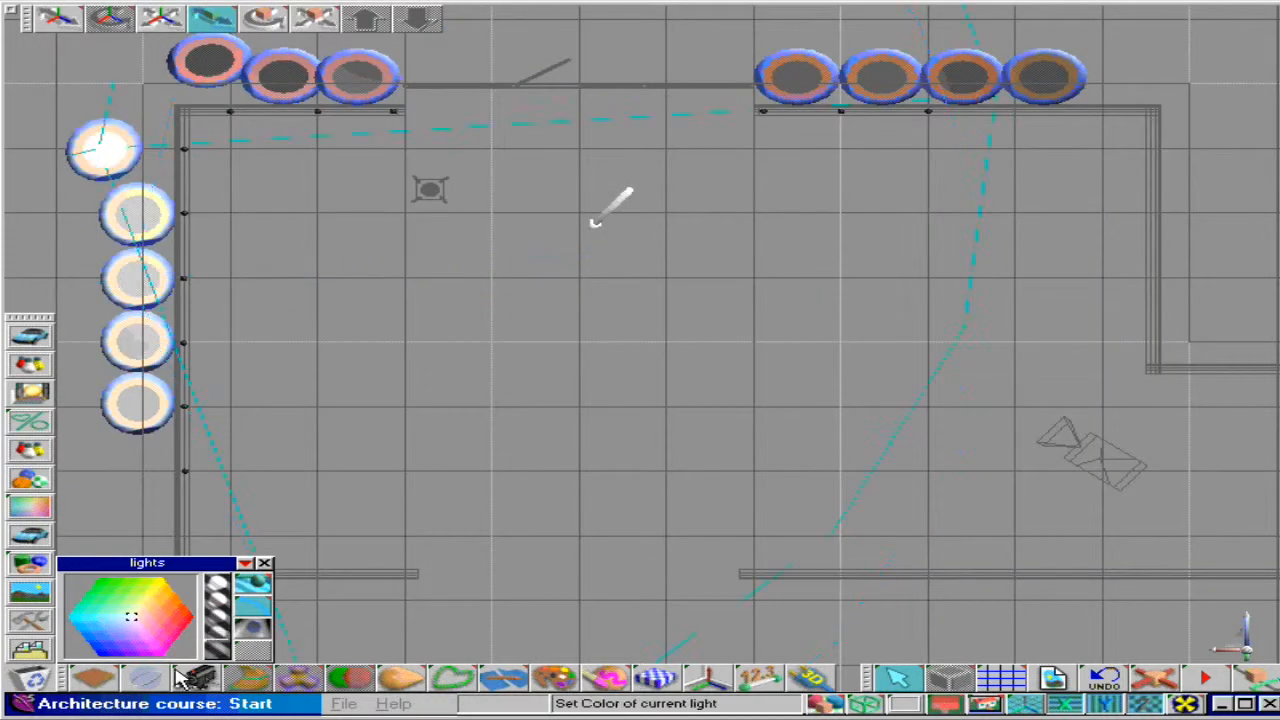
{"action": "left_click", "coordinate": [205, 68]}
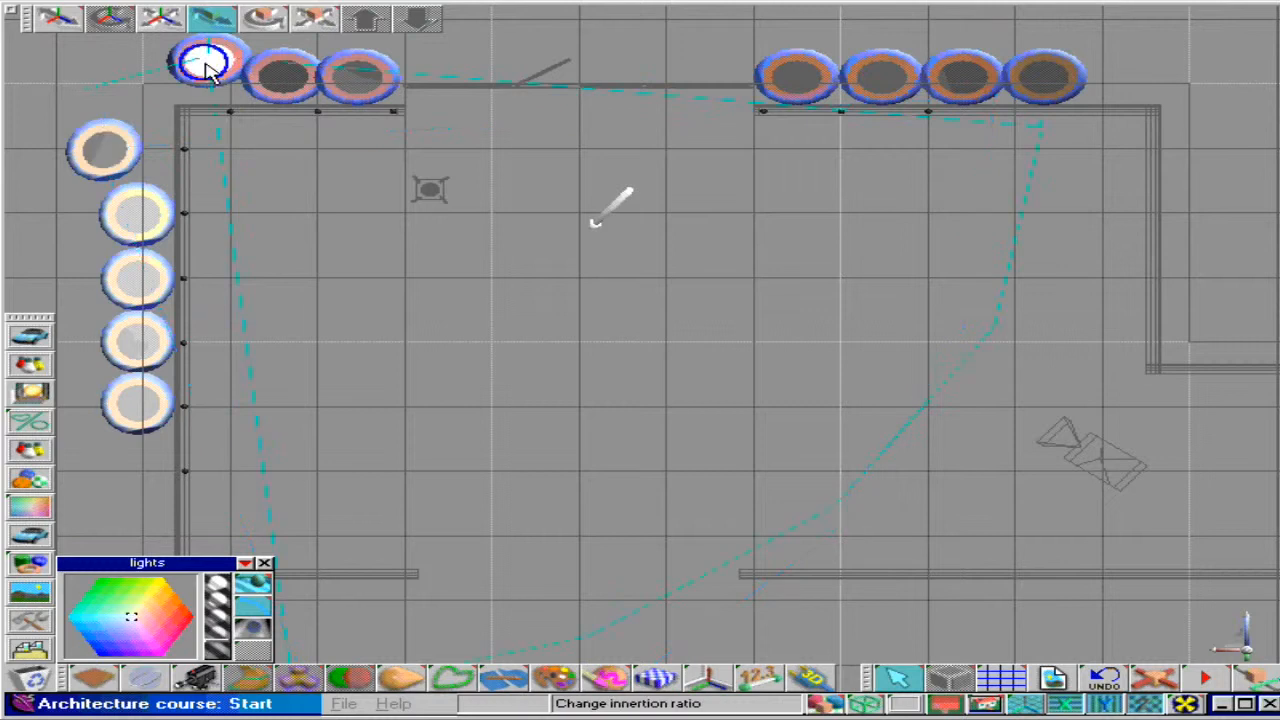
{"action": "left_click", "coordinate": [283, 85]}
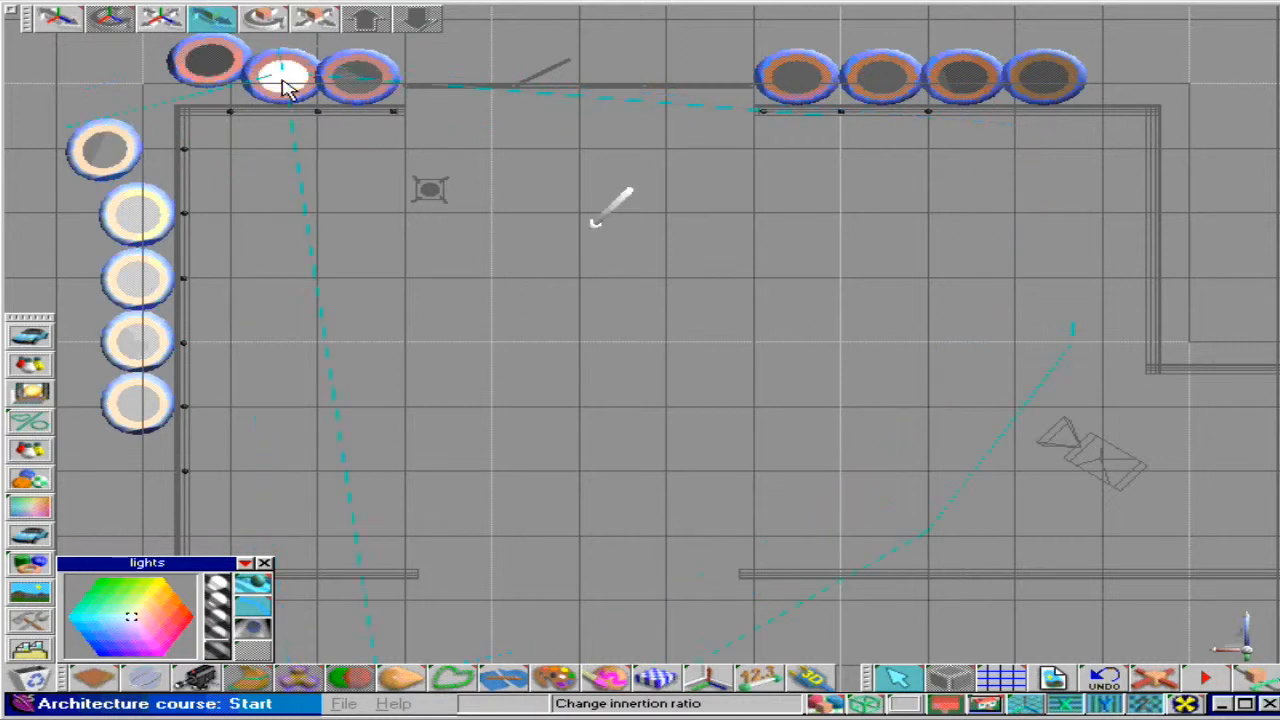
{"action": "left_click", "coordinate": [359, 88]}
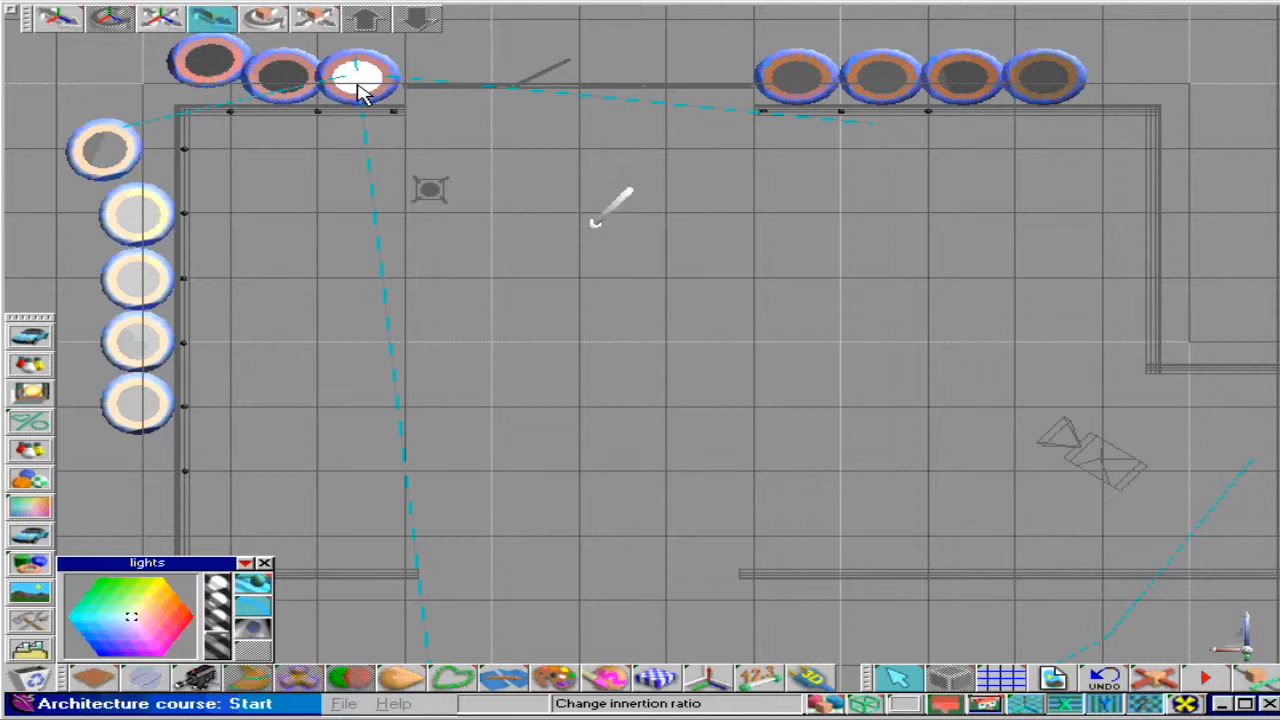
{"action": "left_click", "coordinate": [265, 560]}
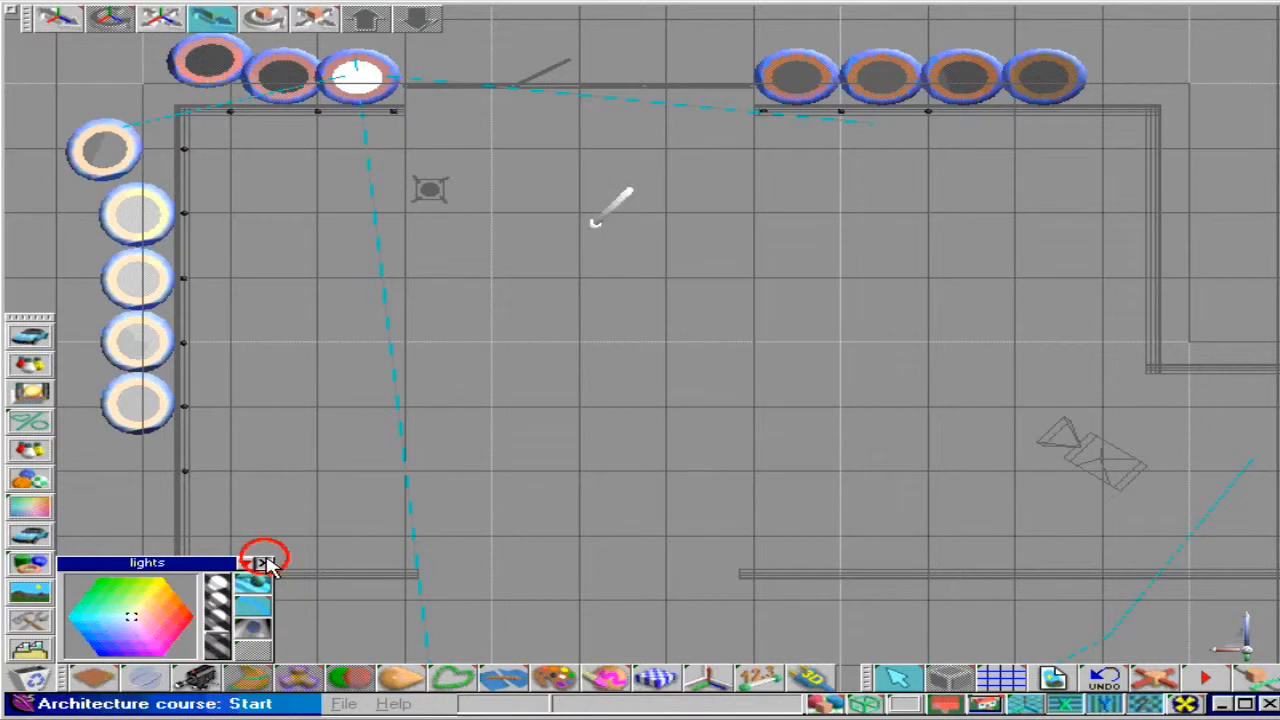
- Show the room through the camera again and render the scene with the spotlights
{"action": "left_click", "coordinate": [1090, 452]}
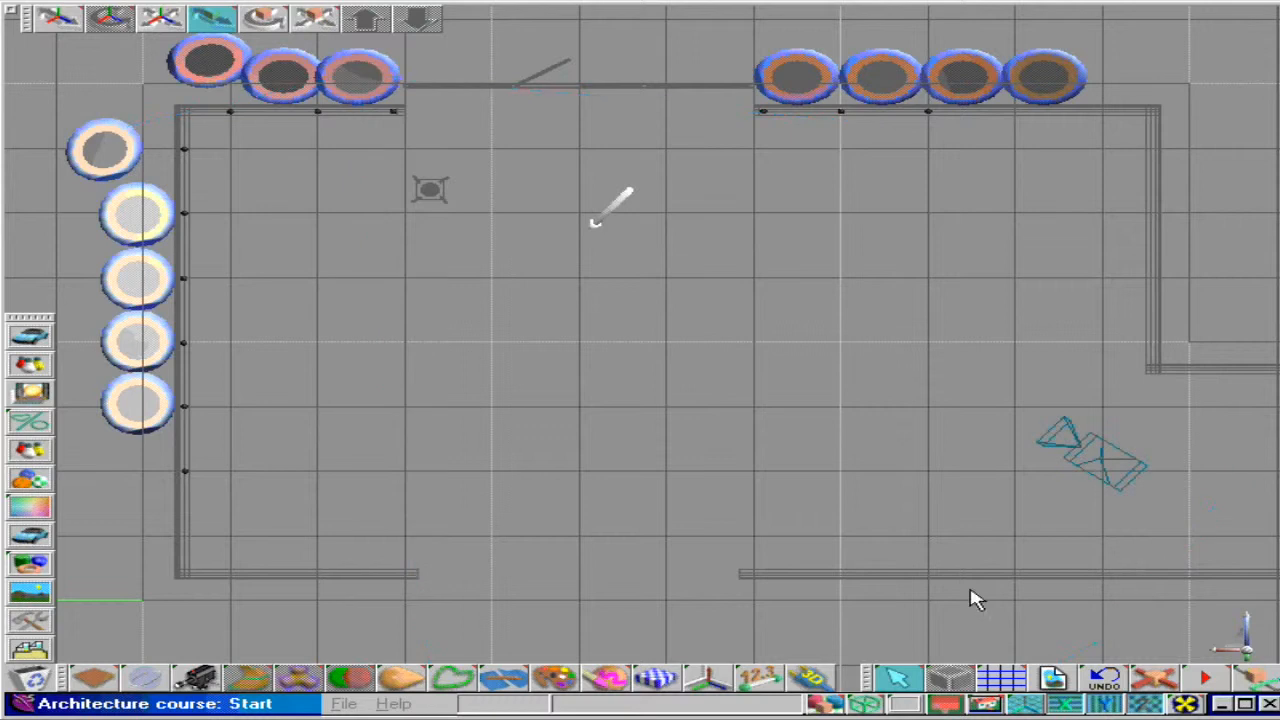
{"action": "left_click_drag", "start_coordinate": [952, 678], "coordinate": [952, 545]}
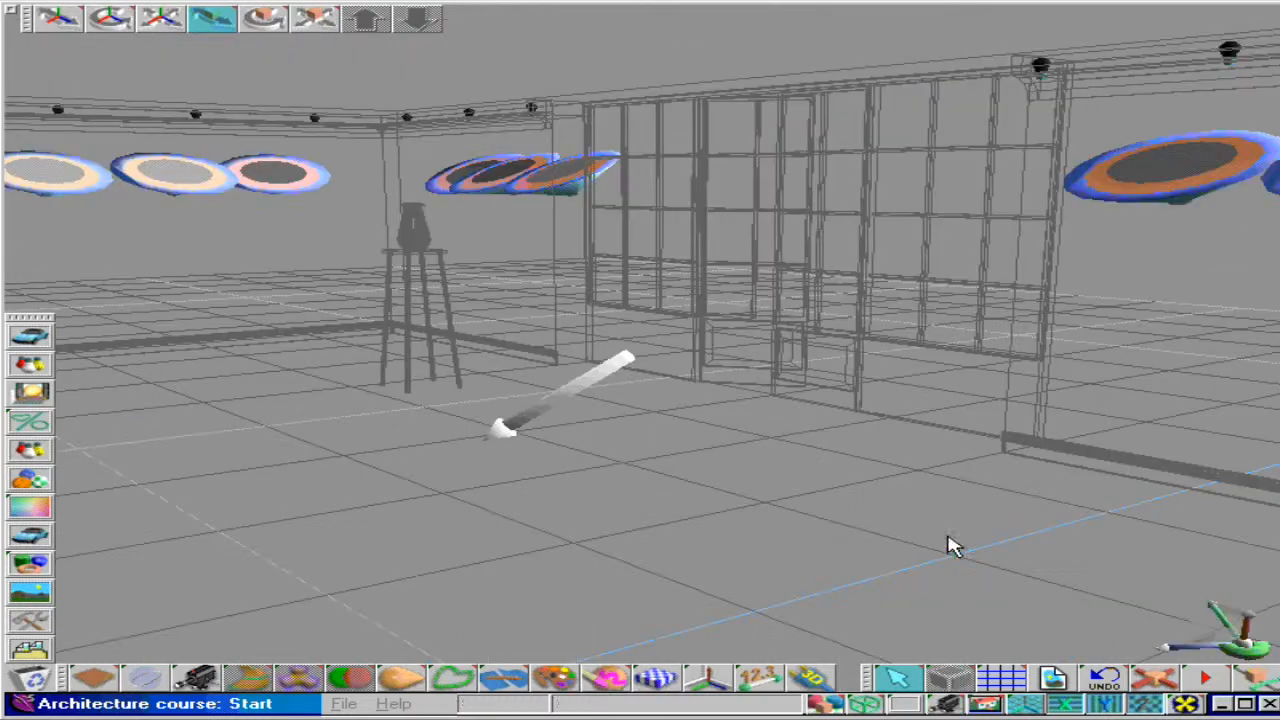
{"action": "left_click", "coordinate": [818, 706]}
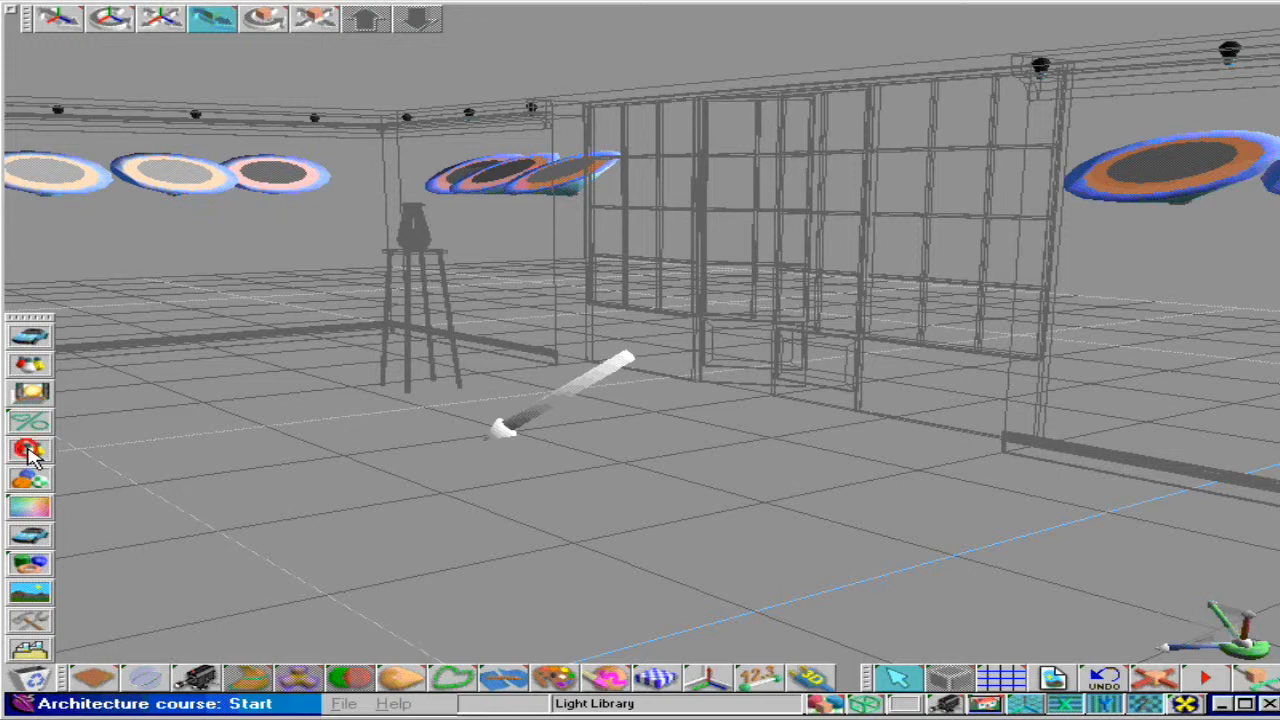
- Load The Works light set from the light library
{"action": "left_click", "coordinate": [30, 452]}
{"action": "left_click", "coordinate": [98, 244]}
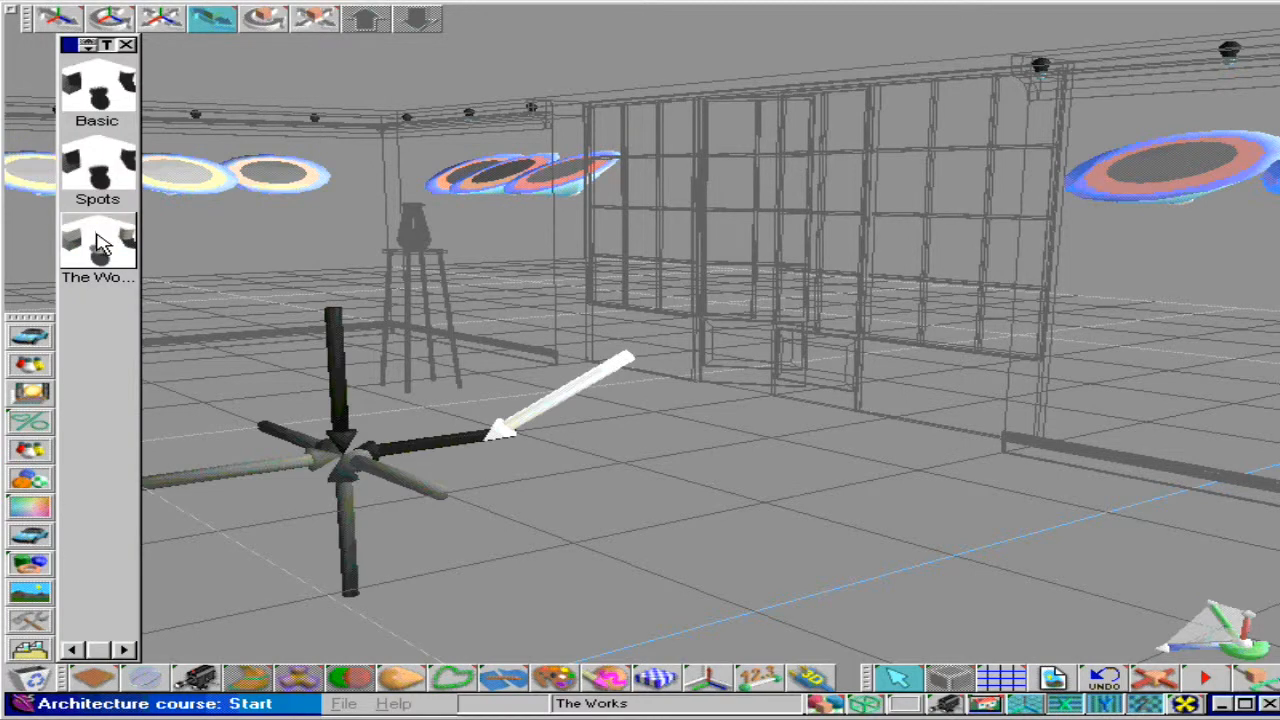
{"action": "left_click", "coordinate": [126, 45]}
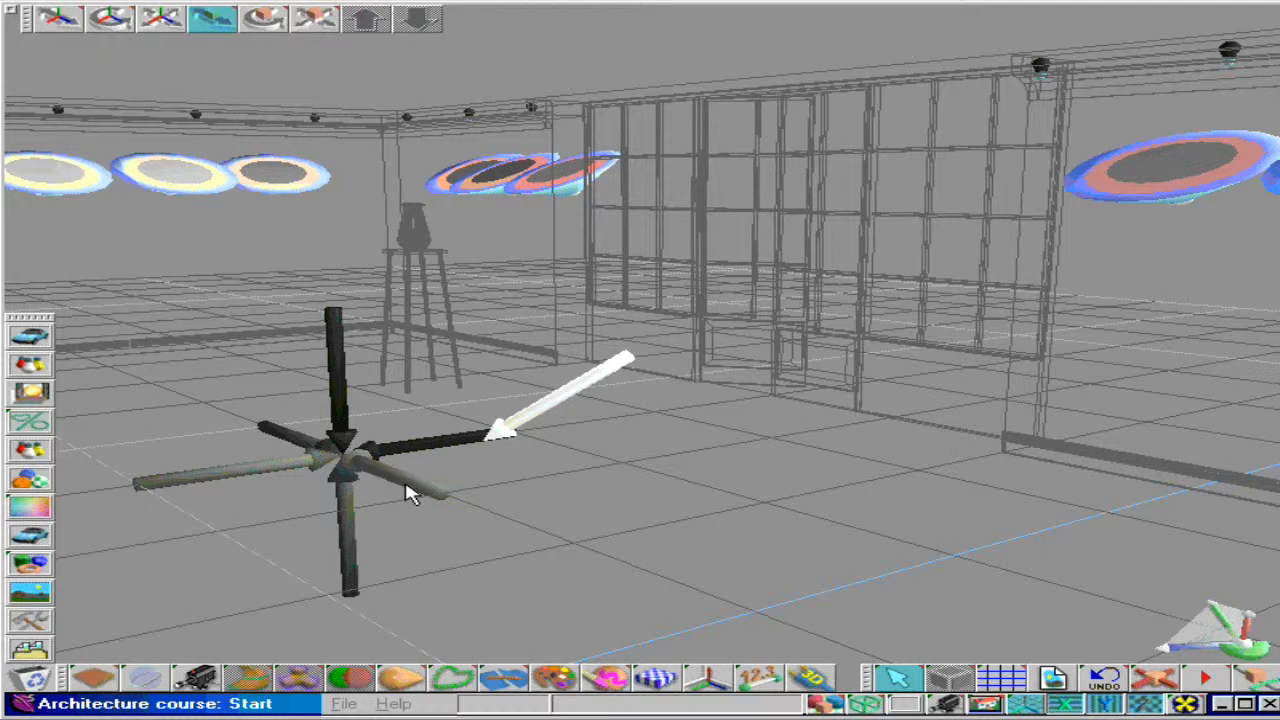
- Review the intensity and colour settings of the newly loaded infinite lights, and render the scene
{"action": "left_click", "coordinate": [340, 368]}
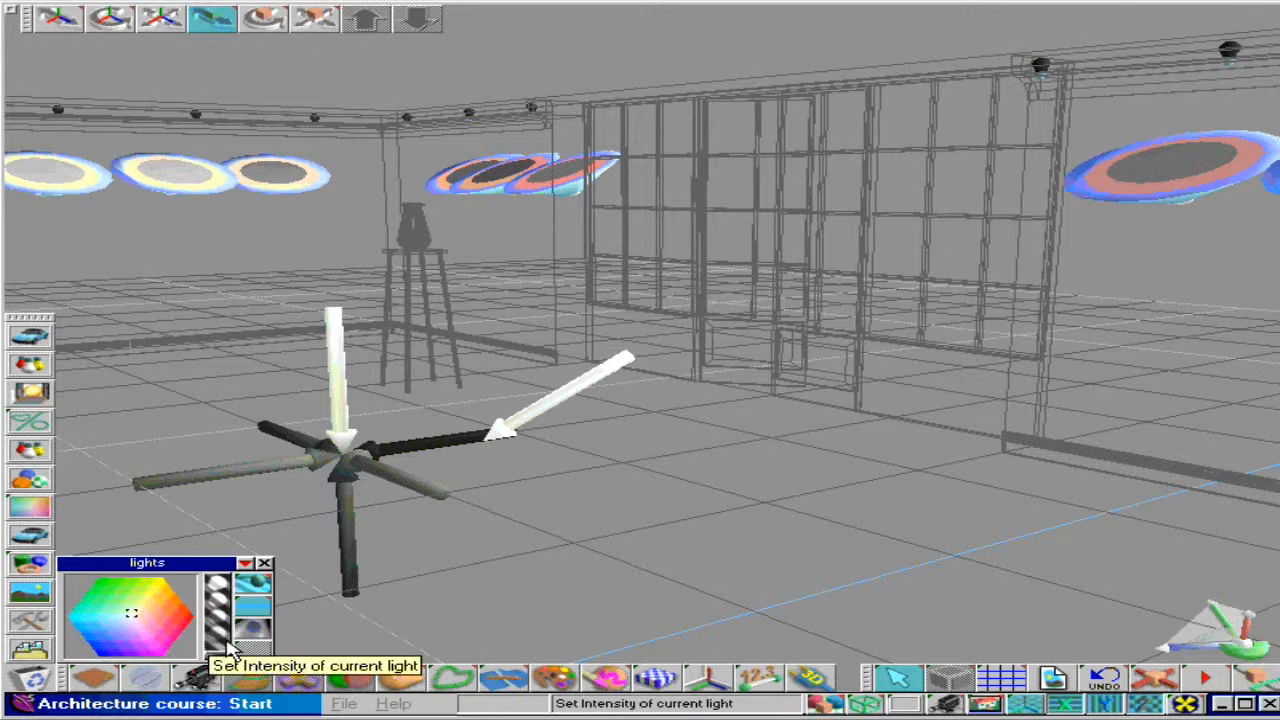
{"action": "left_click", "coordinate": [263, 471]}
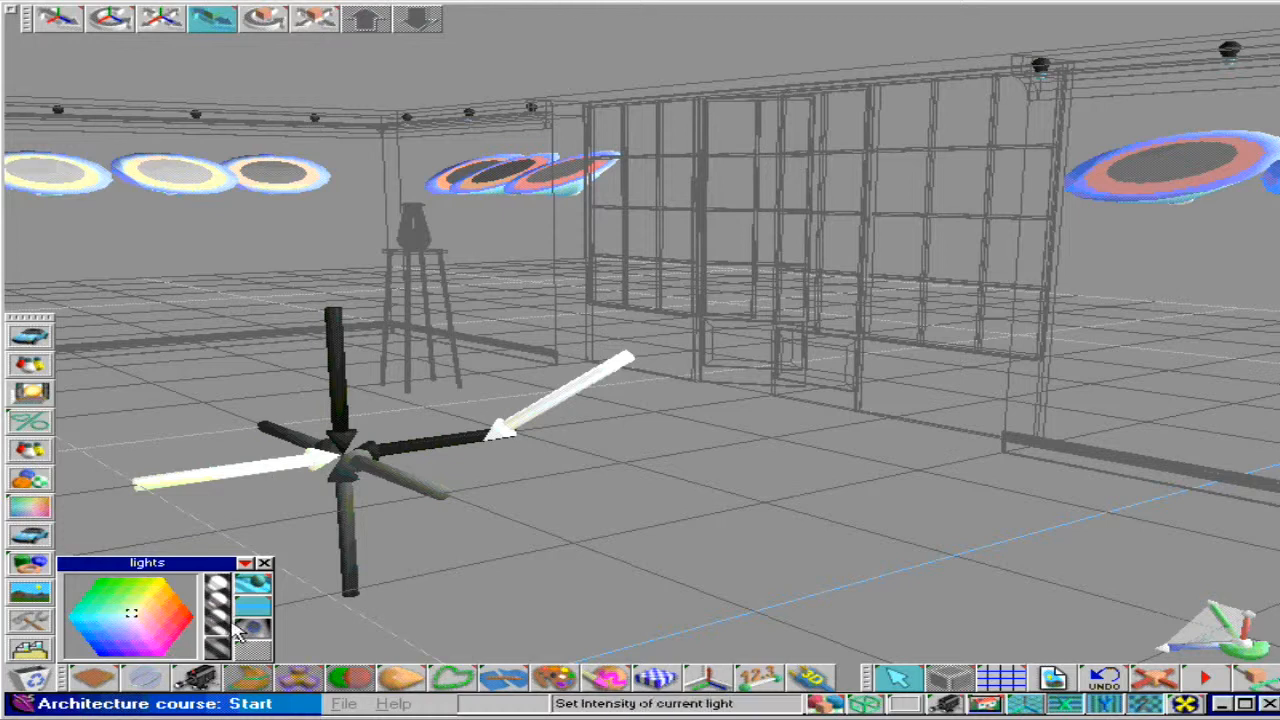
{"action": "left_click", "coordinate": [346, 530]}
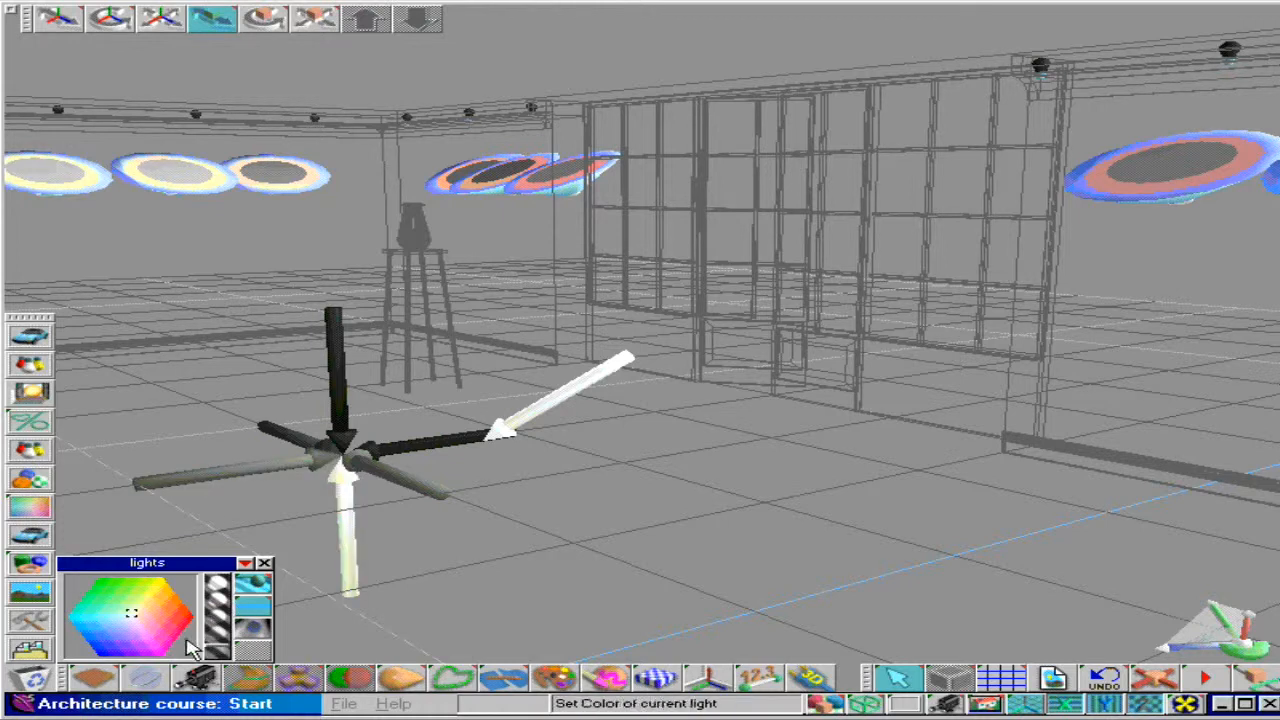
{"action": "left_click", "coordinate": [420, 483]}
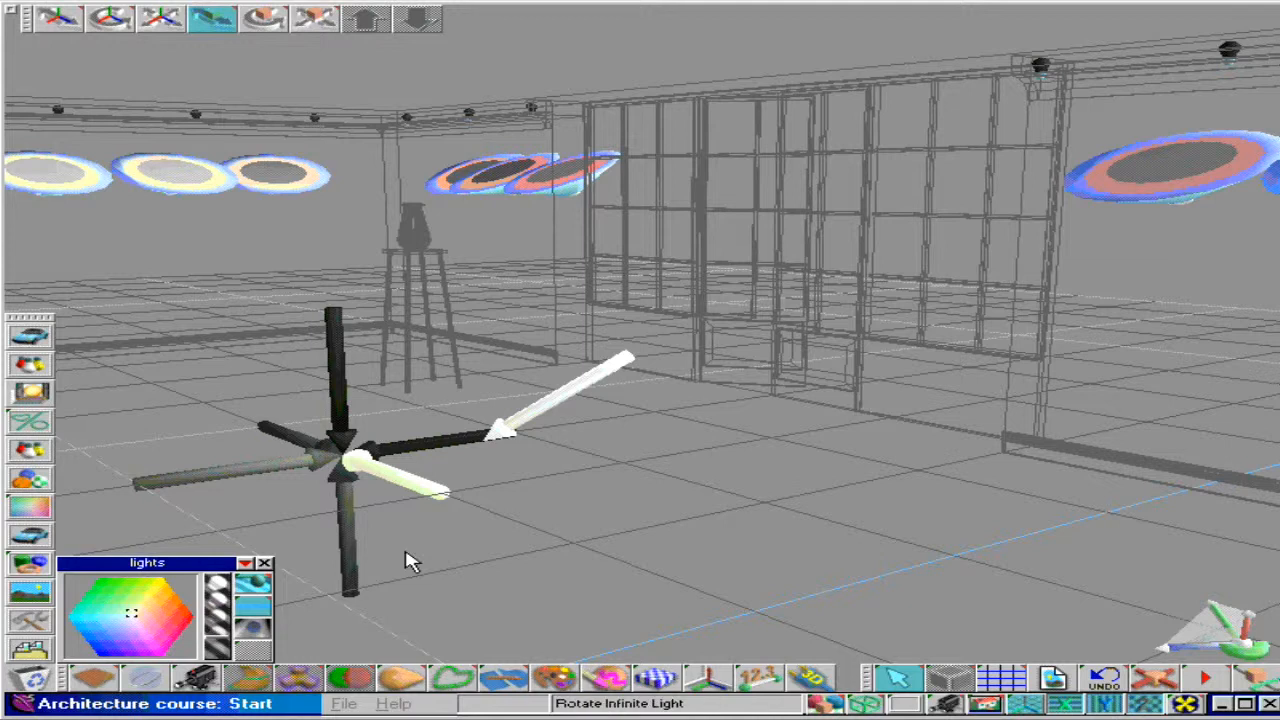
{"action": "left_click", "coordinate": [264, 563]}
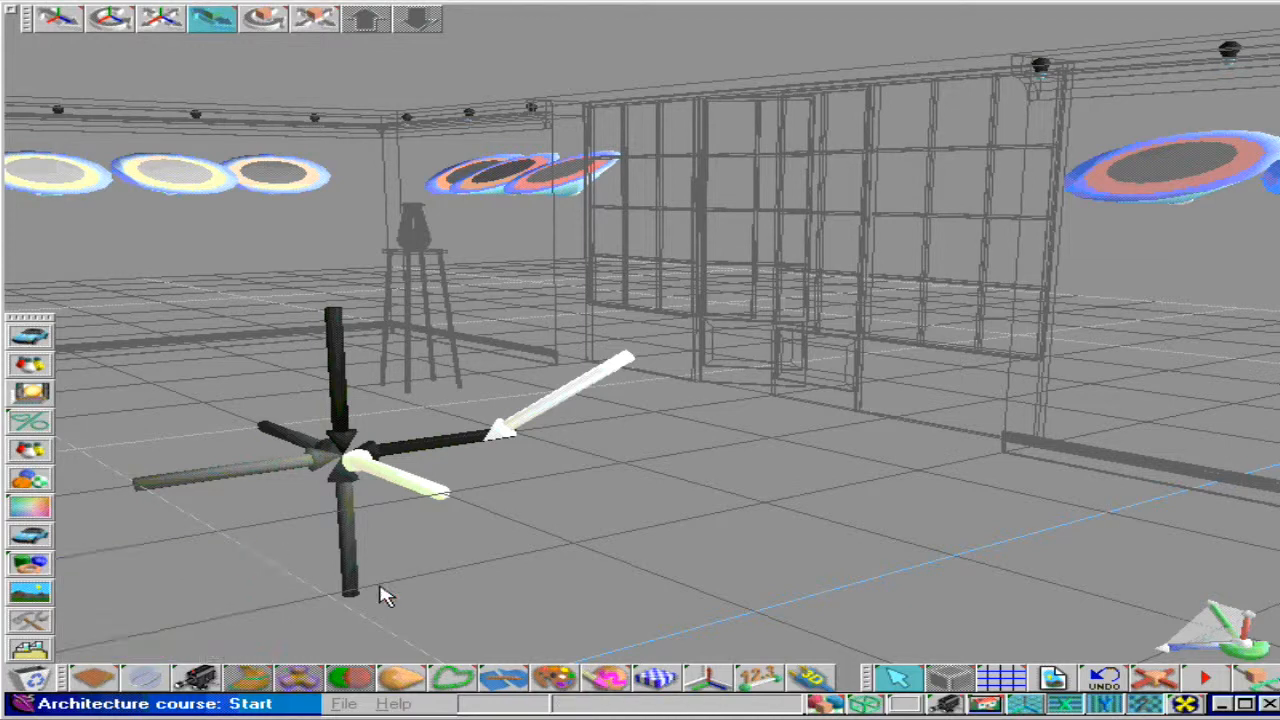
{"action": "left_click", "coordinate": [820, 707]}
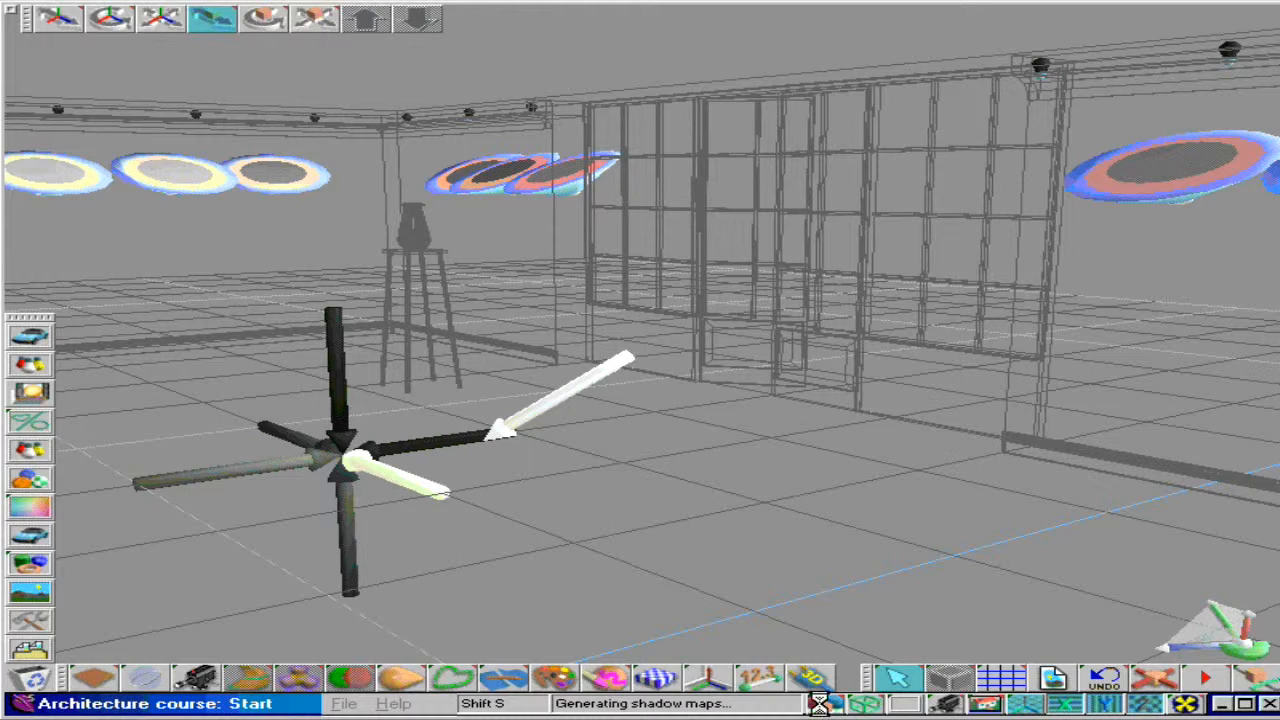